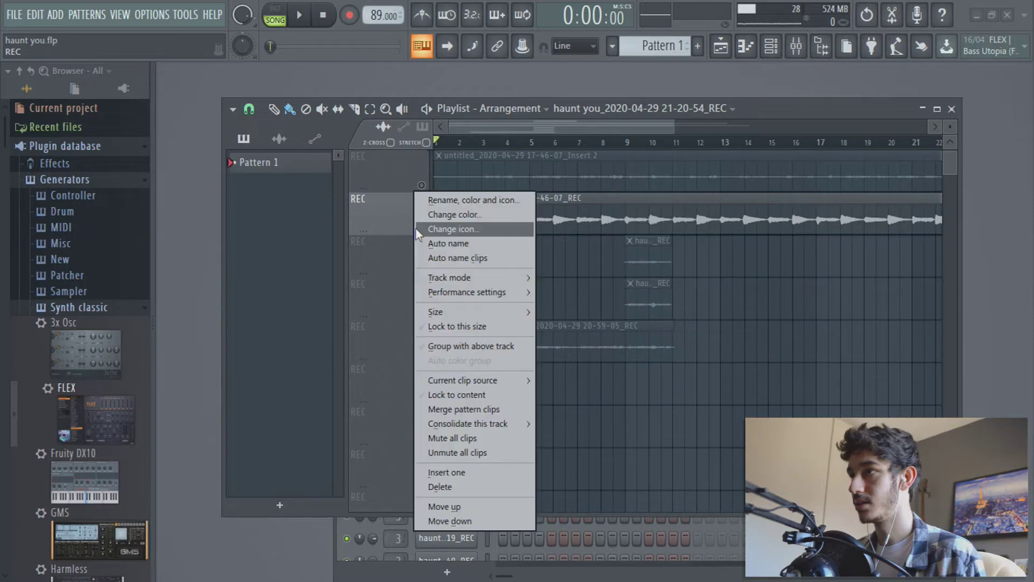
Step: Mute the "Insert 2" recording track and play the arrangement with the remaining recordings
right_click(422, 228)
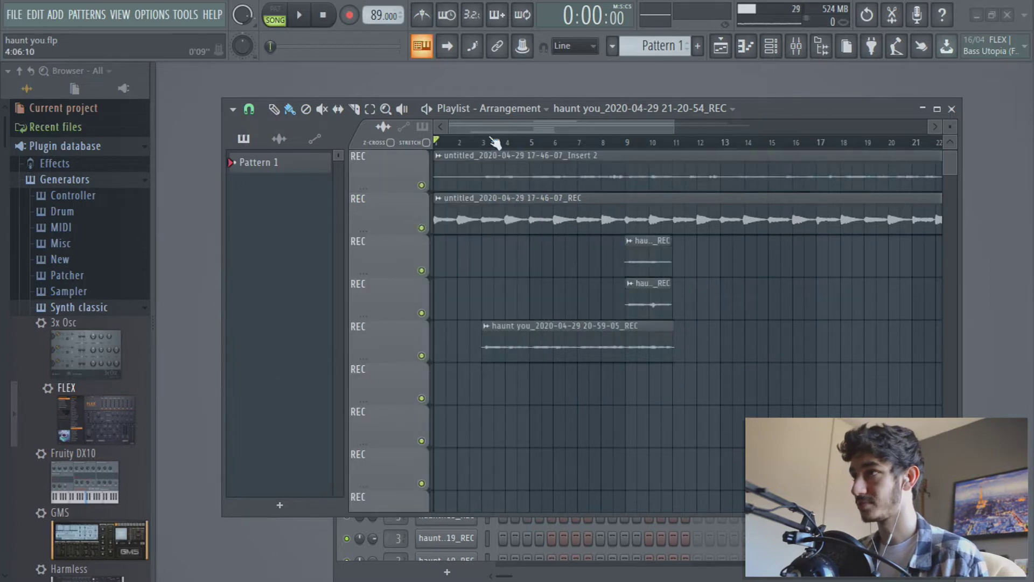
key("space")
left_click(422, 185)
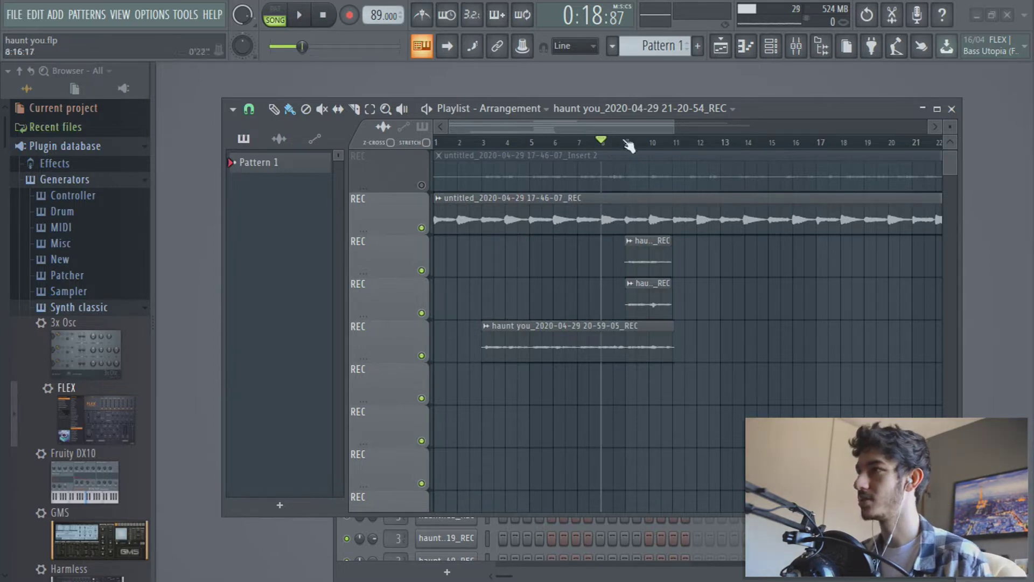
key("space")
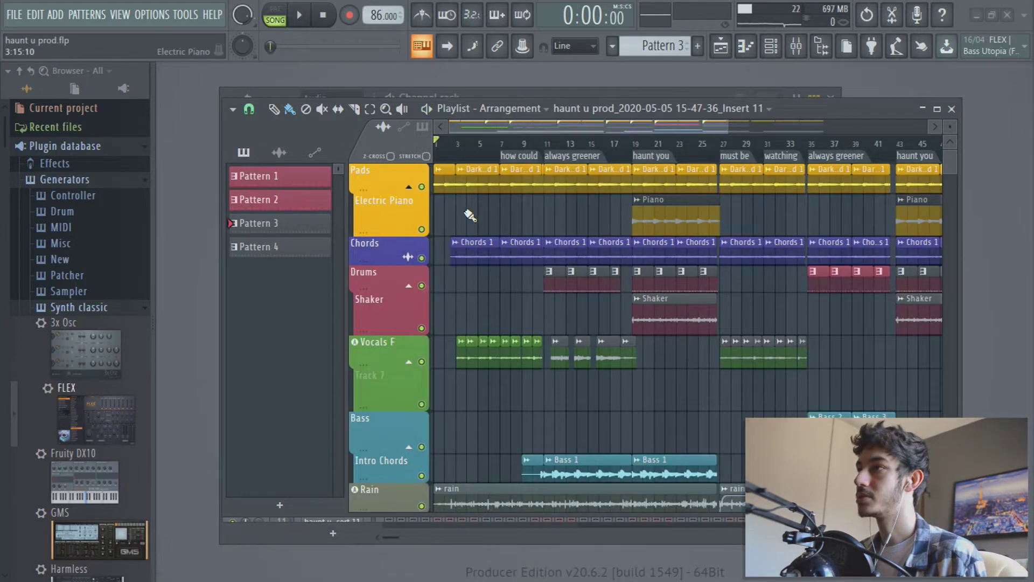
Step: Solo the Pads track and play back its opening bars from the start of the arrangement
scroll(469, 216, "up", 2)
left_click_drag(474, 127, 429, 129)
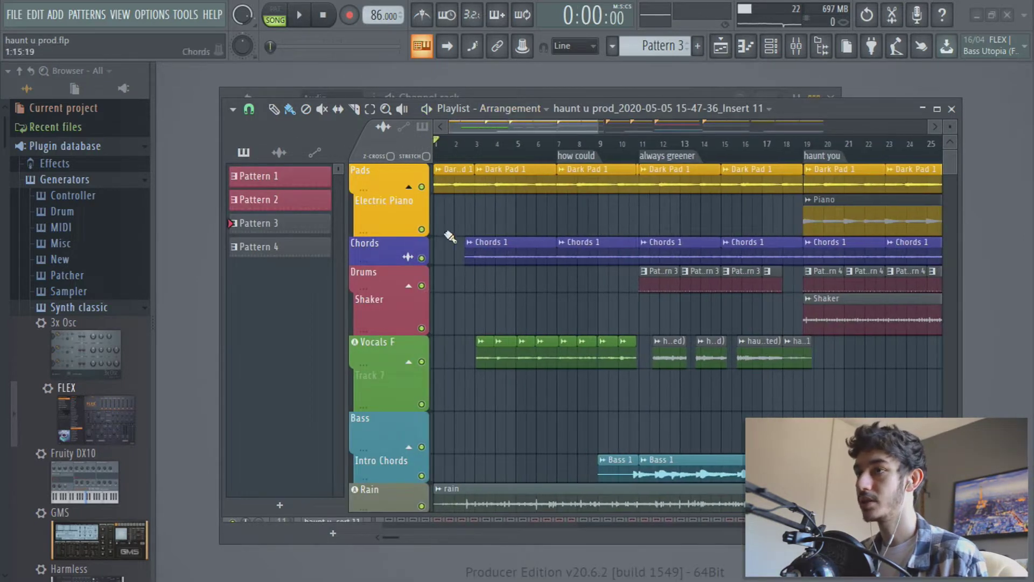
right_click(422, 188)
key("space")
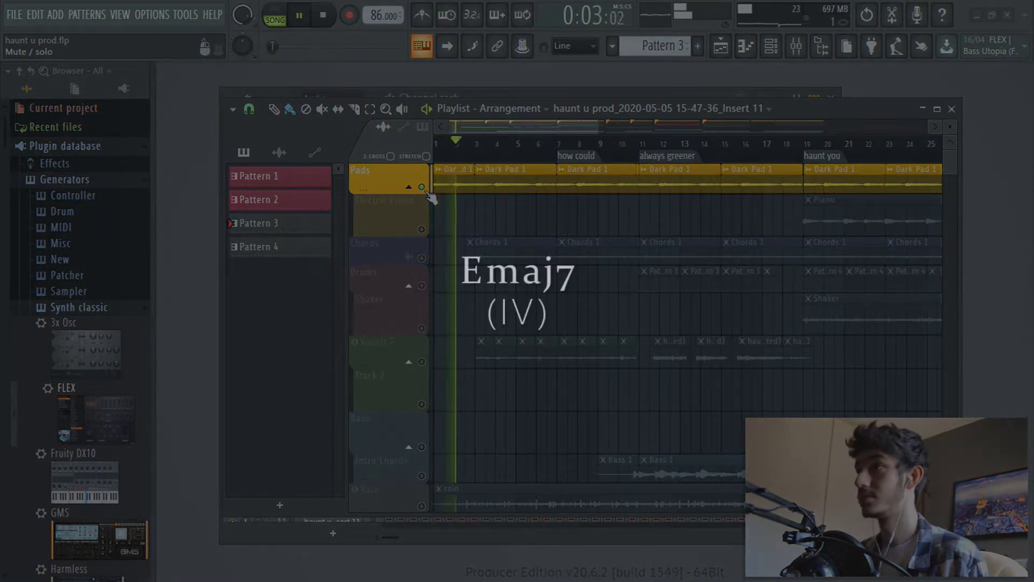
key("space")
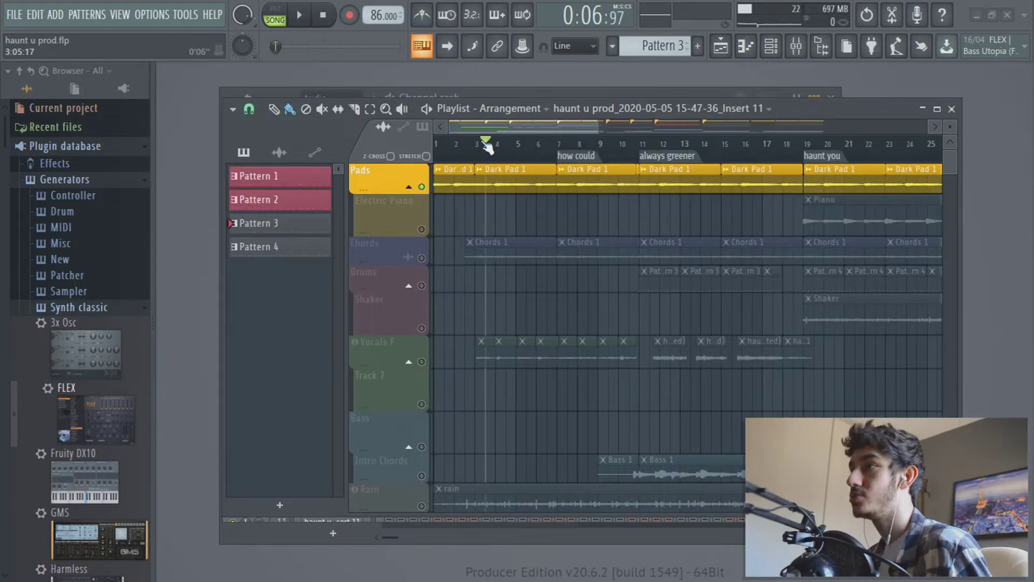
key("space")
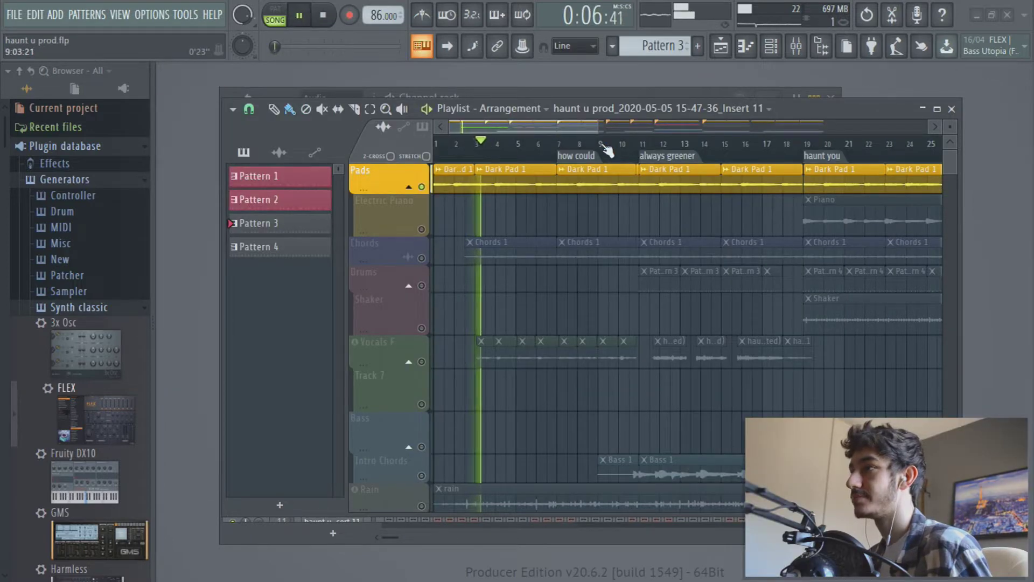
key("space")
Step: Unmute the Chords track alongside the pads and solo it
left_click_drag(486, 119, 454, 131)
scroll(467, 187, "down", 2)
scroll(468, 188, "up", 2)
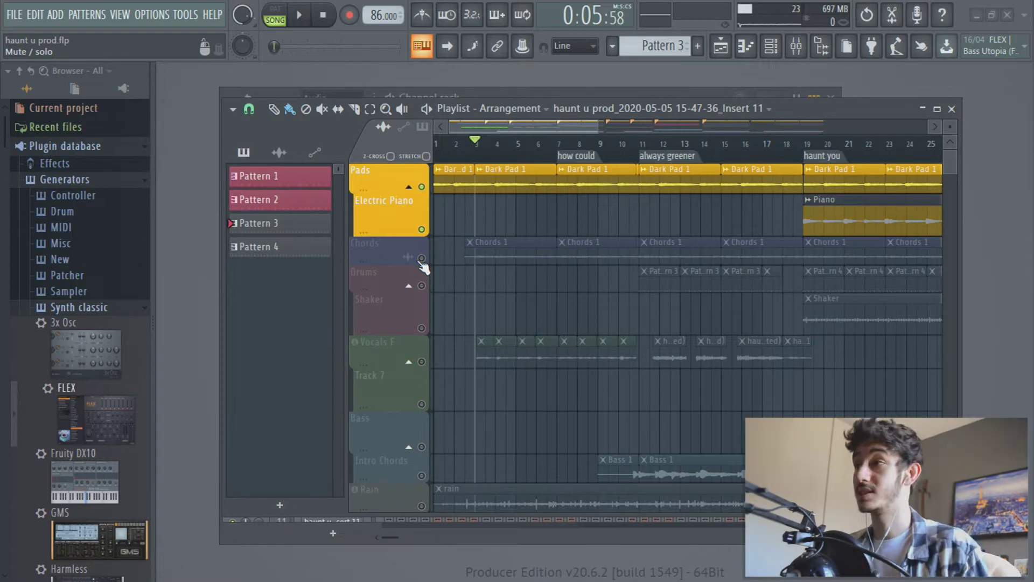
left_click(421, 259)
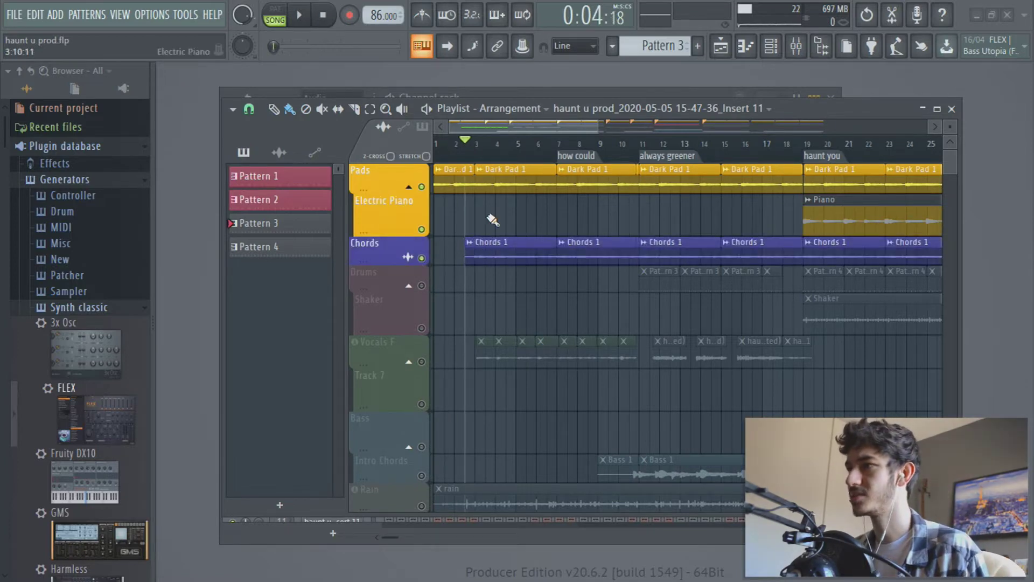
right_click(422, 259)
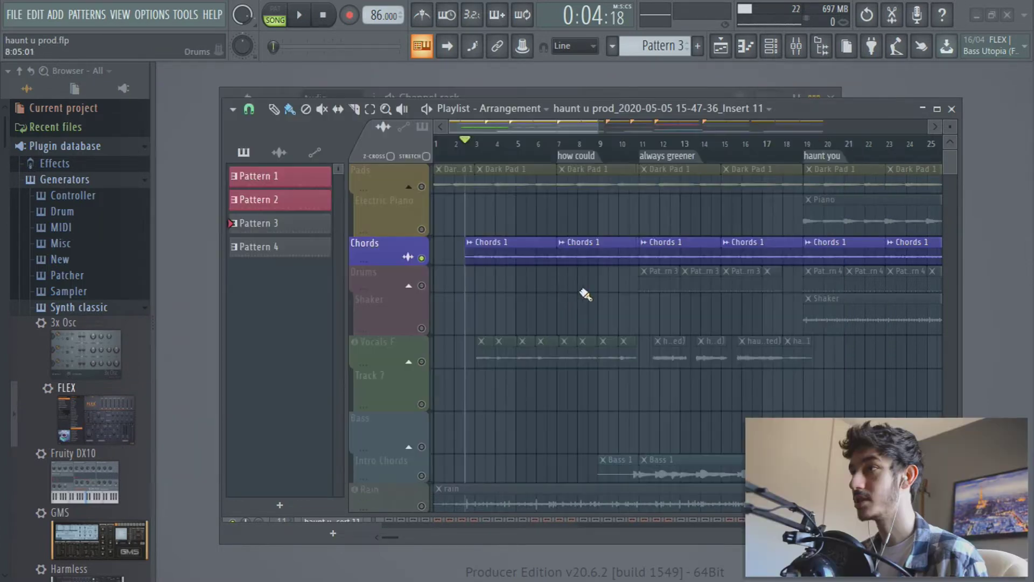
Step: Turn off the Chords solo so that every playlist track is unmuted
scroll(554, 307, "down", 3)
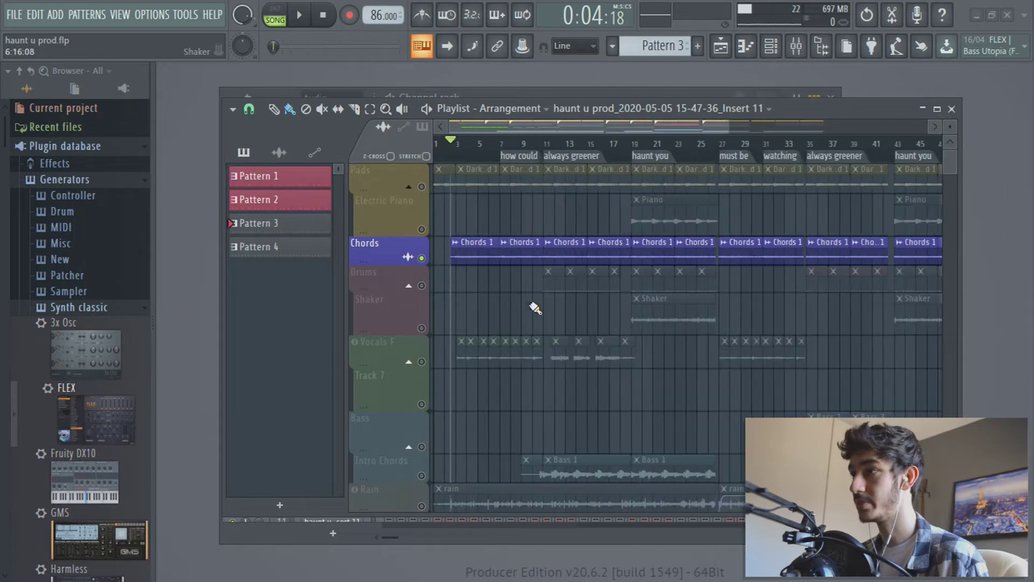
scroll(534, 308, "down", 1)
scroll(528, 318, "down", 2)
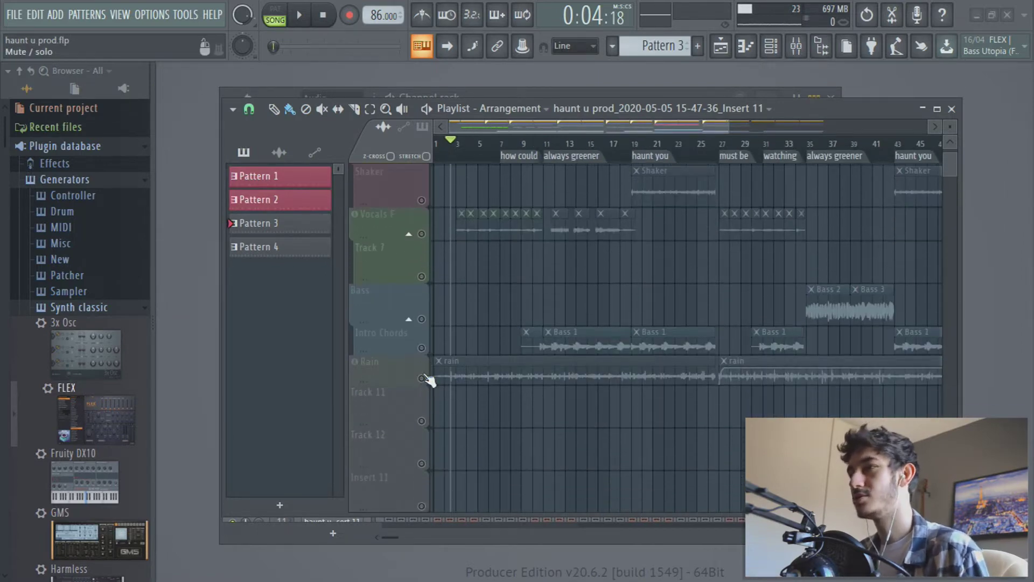
scroll(484, 175, "up", 3)
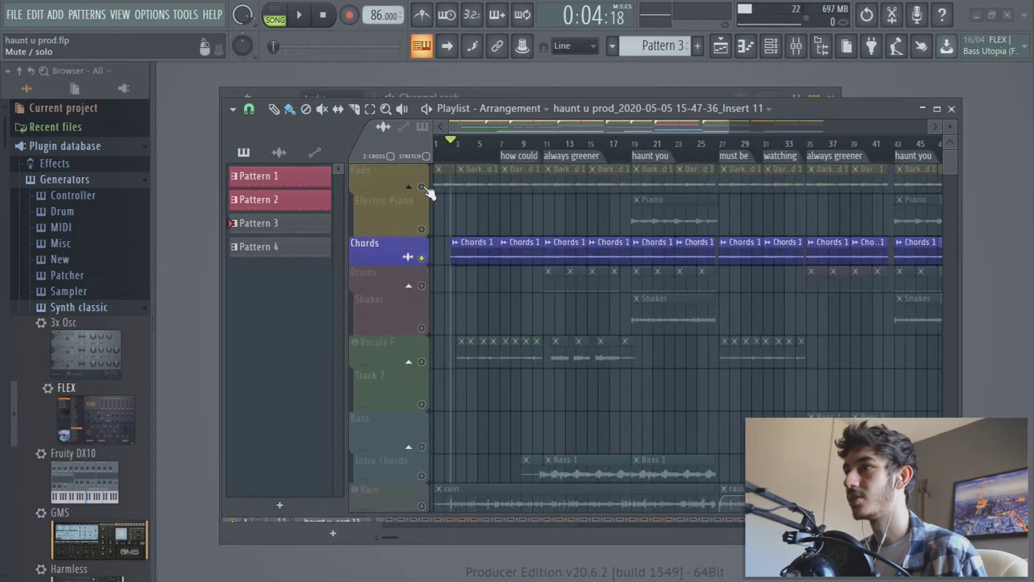
left_click(422, 187)
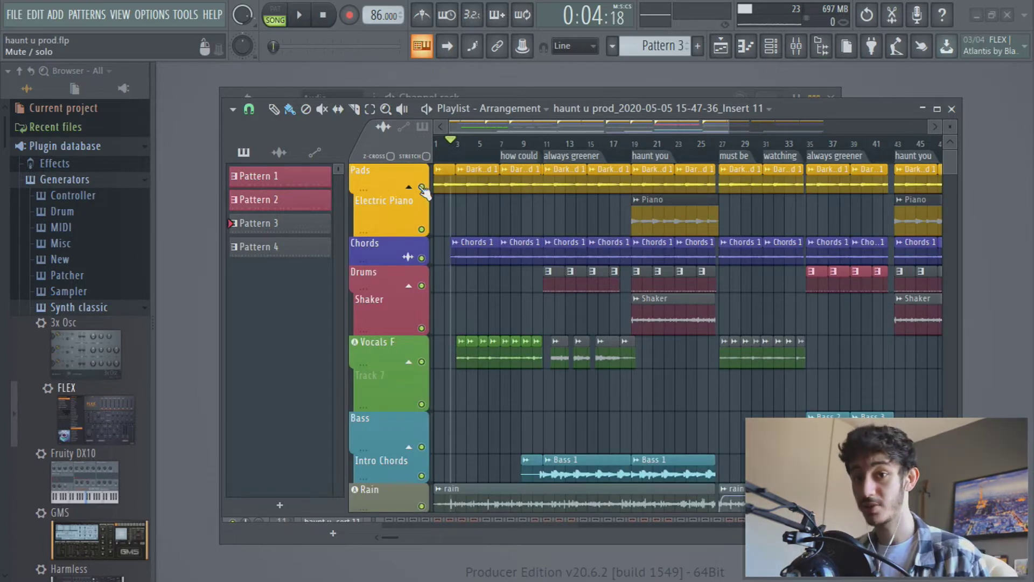
Step: List the project's audio clips beside the playlist, solo the Rain track and play it briefly
left_click_drag(336, 198, 319, 470)
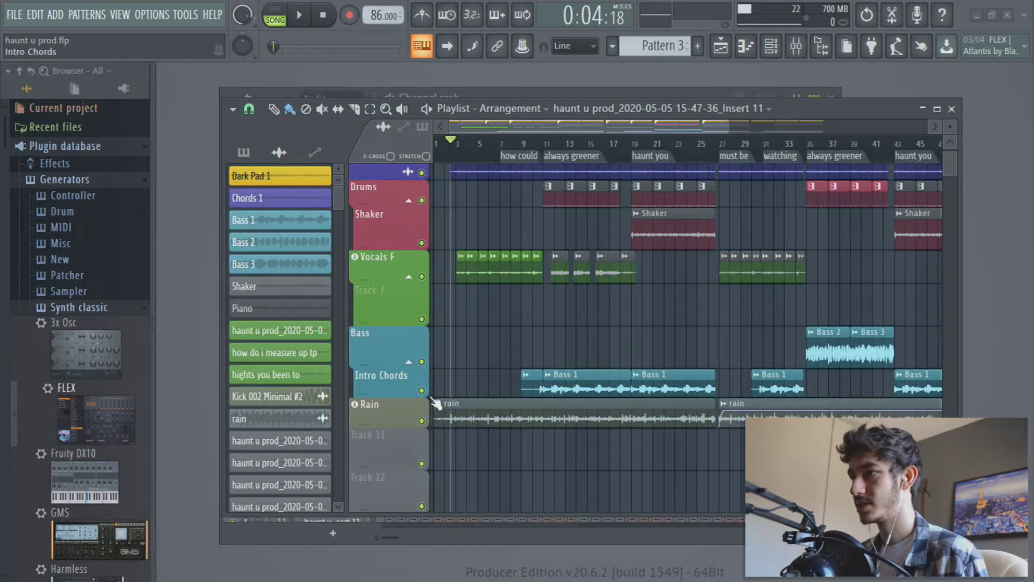
right_click(421, 420)
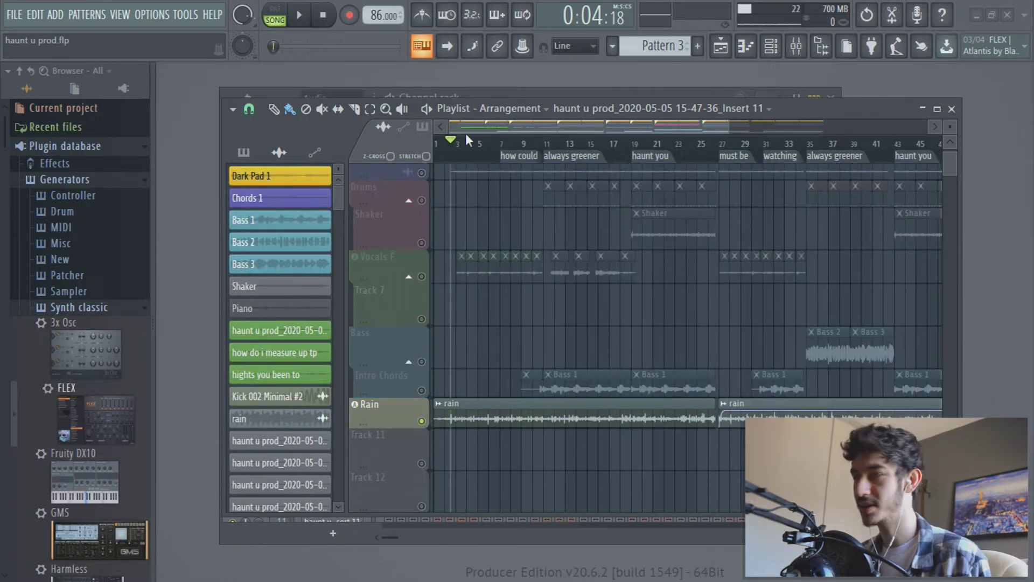
key("space")
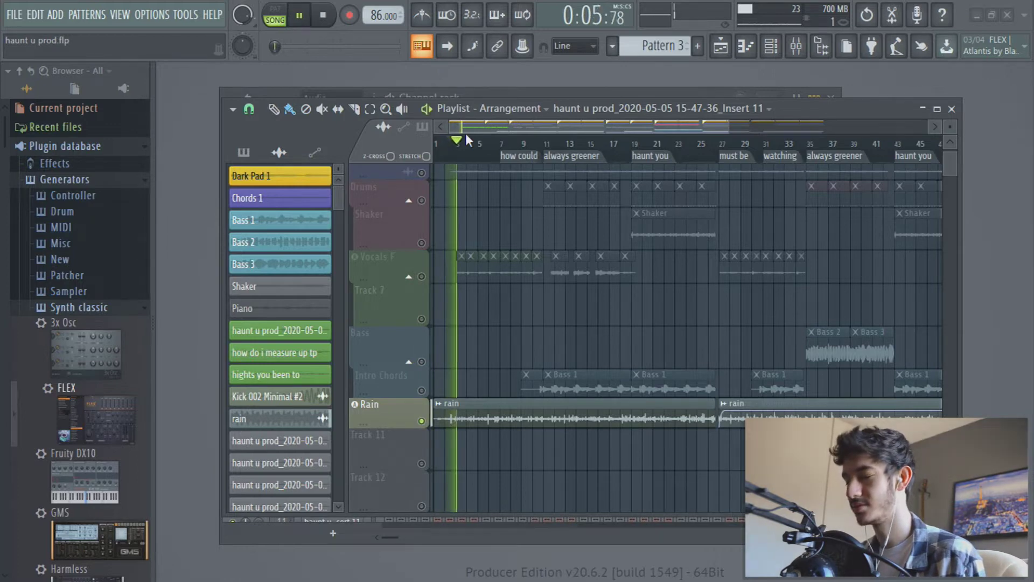
key("space")
Step: Solo the Drums track and play it from the first "always greener" section at bar 11
scroll(473, 304, "up", 1)
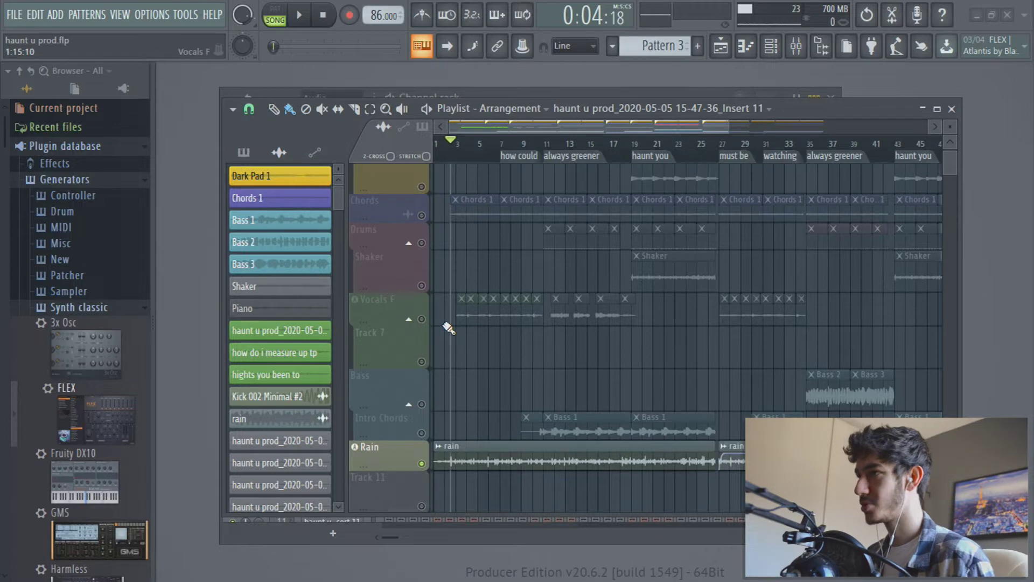
scroll(448, 327, "up", 1)
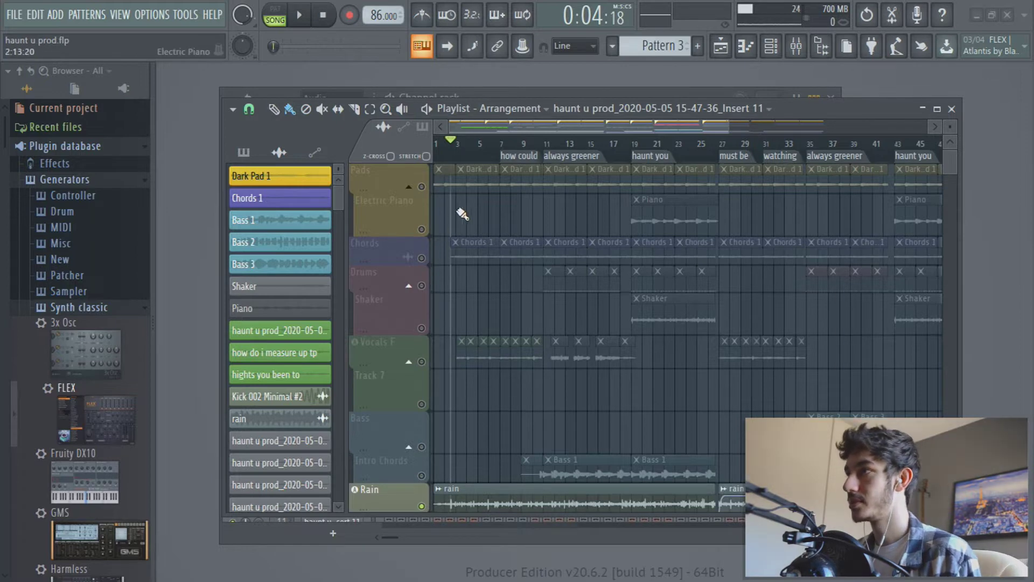
scroll(516, 342, "down", 2)
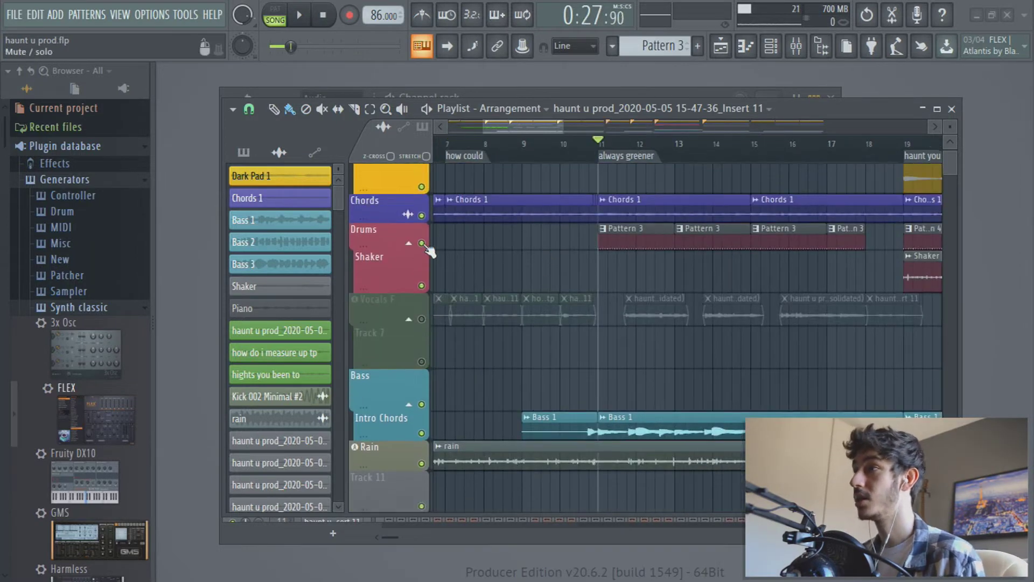
right_click(421, 242)
key("space")
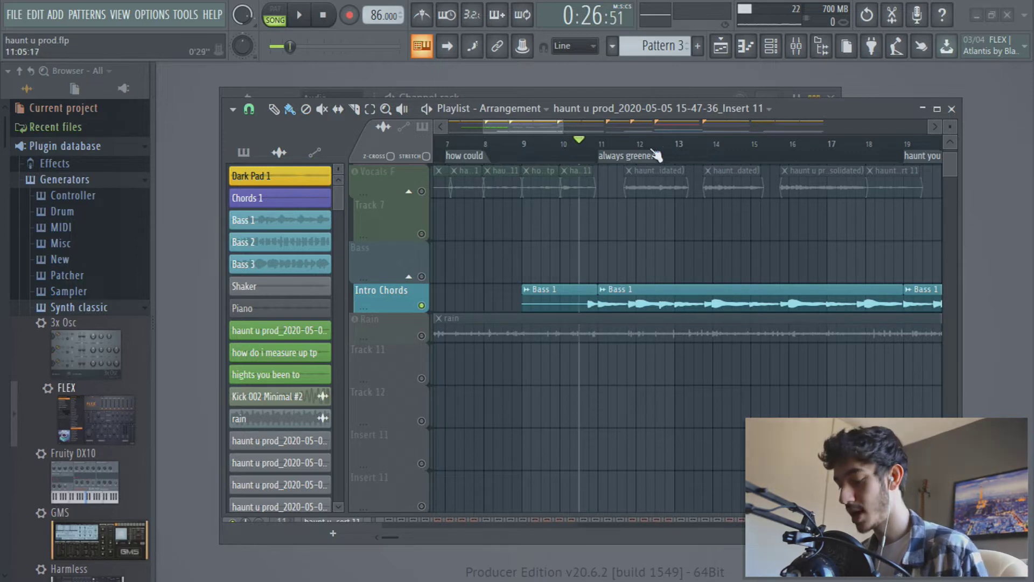
Step: Open the mixer during Intro Chords playback, inspect the effect slots of Insert 11, FLEX and Insert 14, and close it
key("F9")
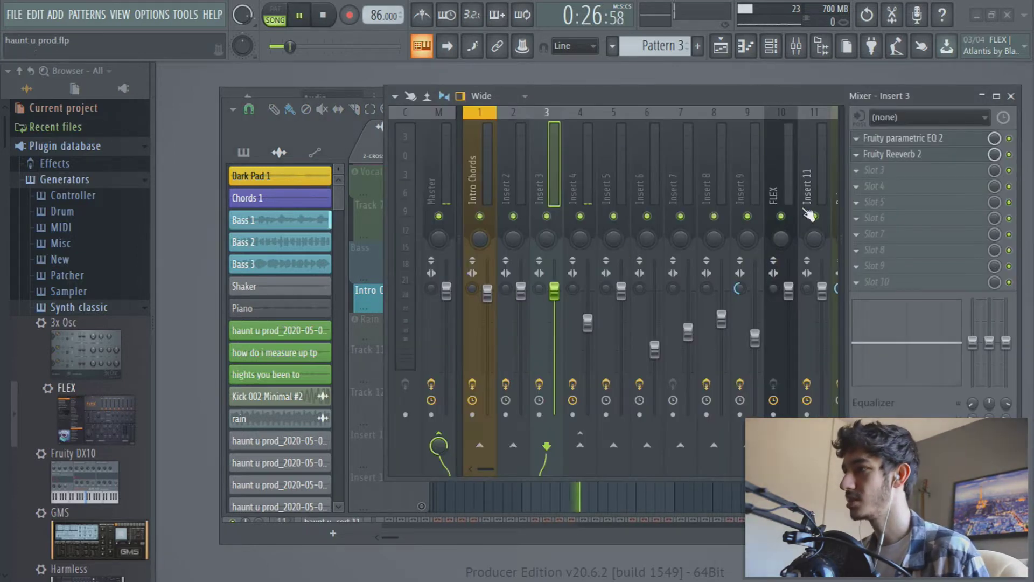
scroll(491, 478, "down", 5)
key("space")
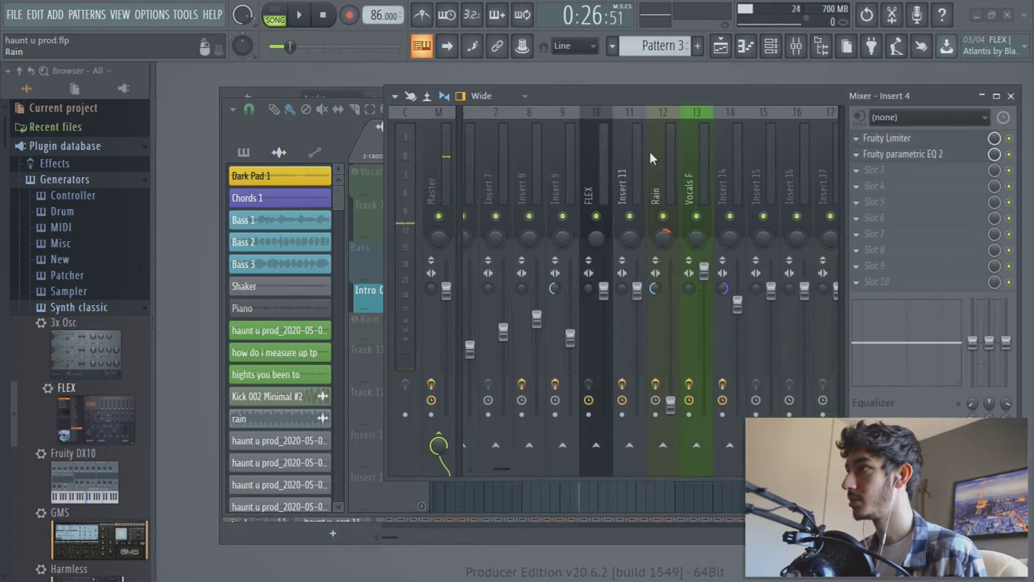
left_click(631, 166)
left_click(595, 173)
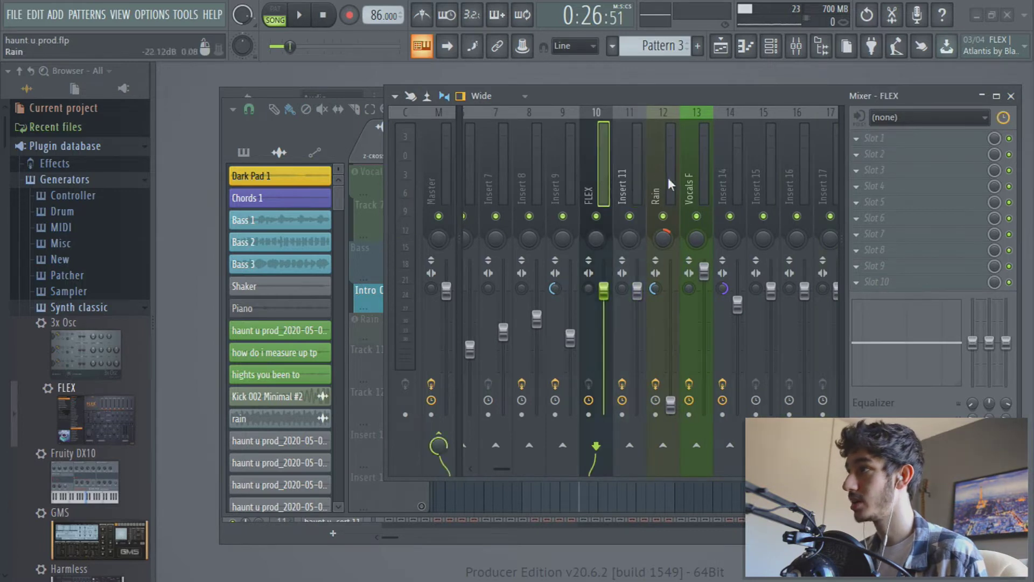
left_click(736, 186)
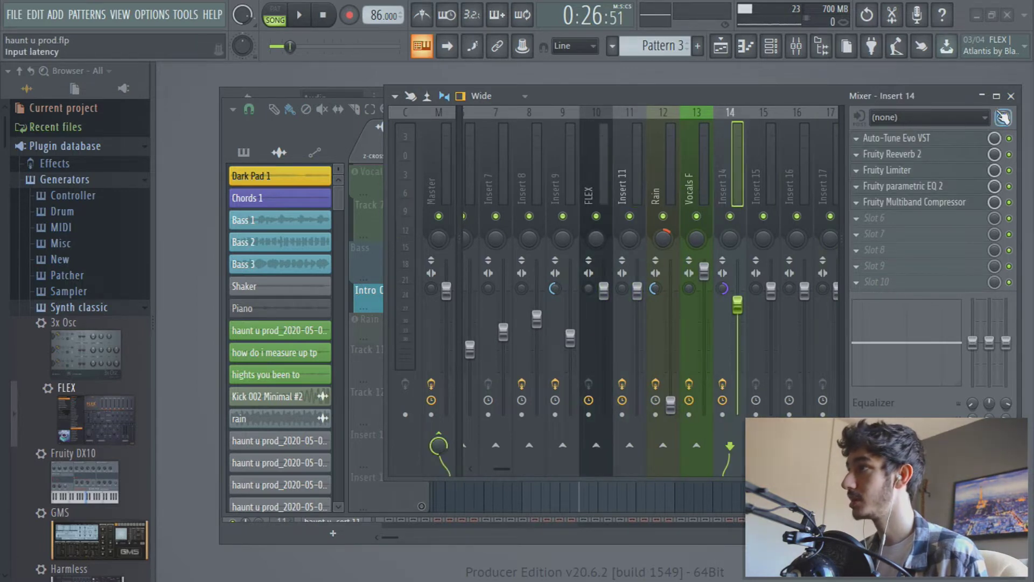
left_click(1012, 96)
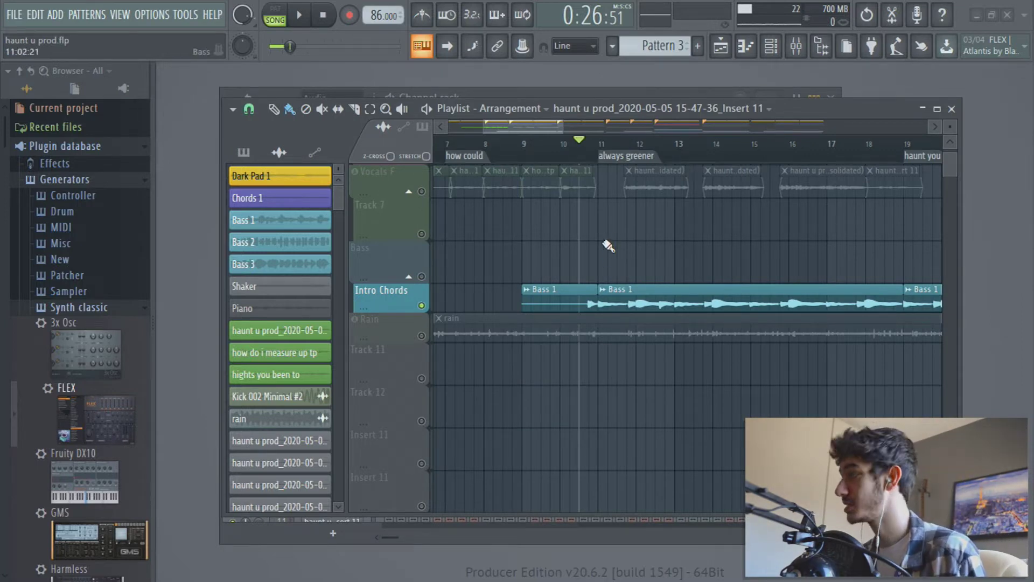
Step: Mute the Vocals F track and play the full instrumental from bar 17 into the "haunt you" section
scroll(607, 246, "down", 1)
scroll(557, 250, "up", 5)
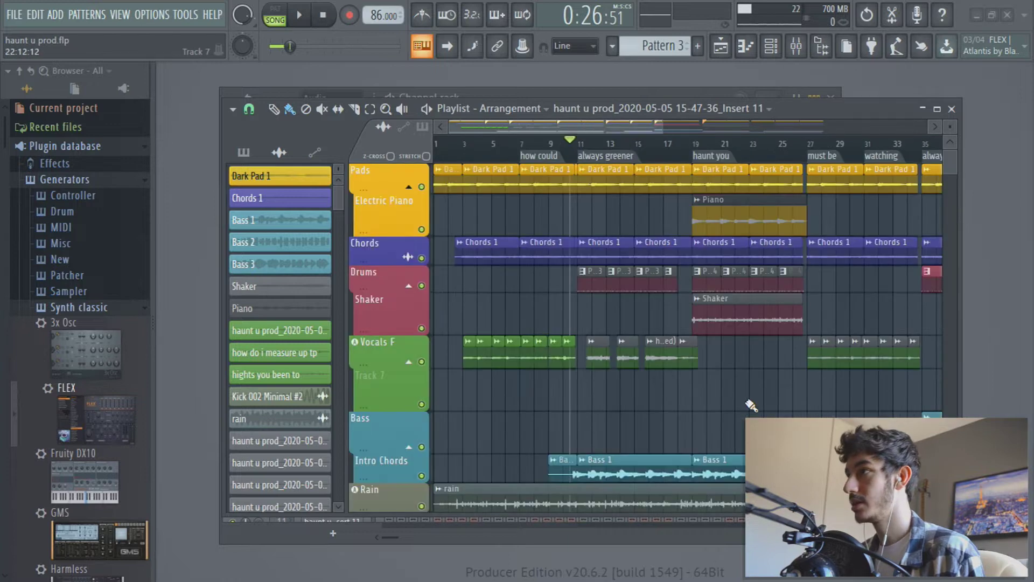
scroll(700, 350, "down", 2)
scroll(748, 404, "up", 2)
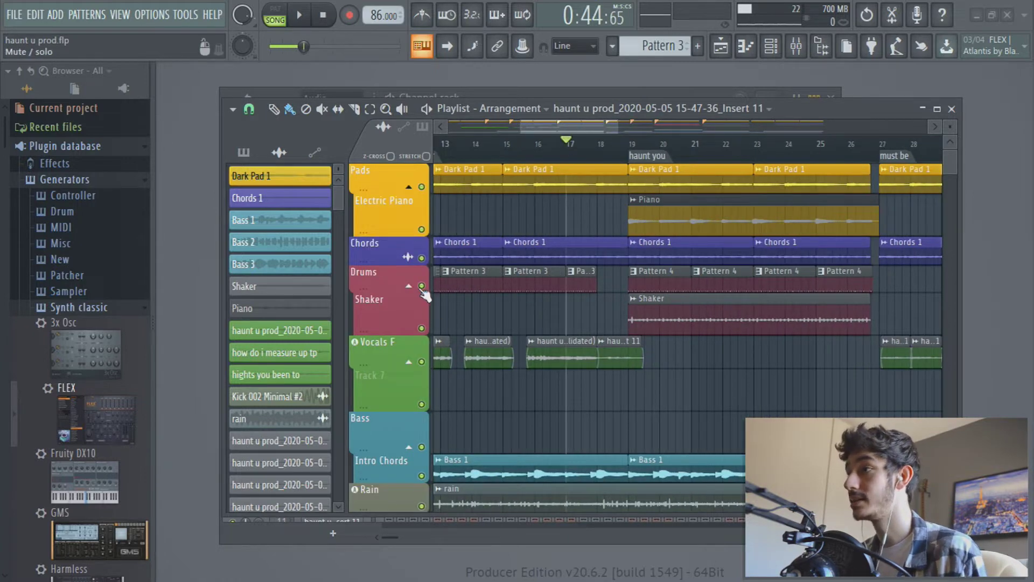
left_click(421, 362)
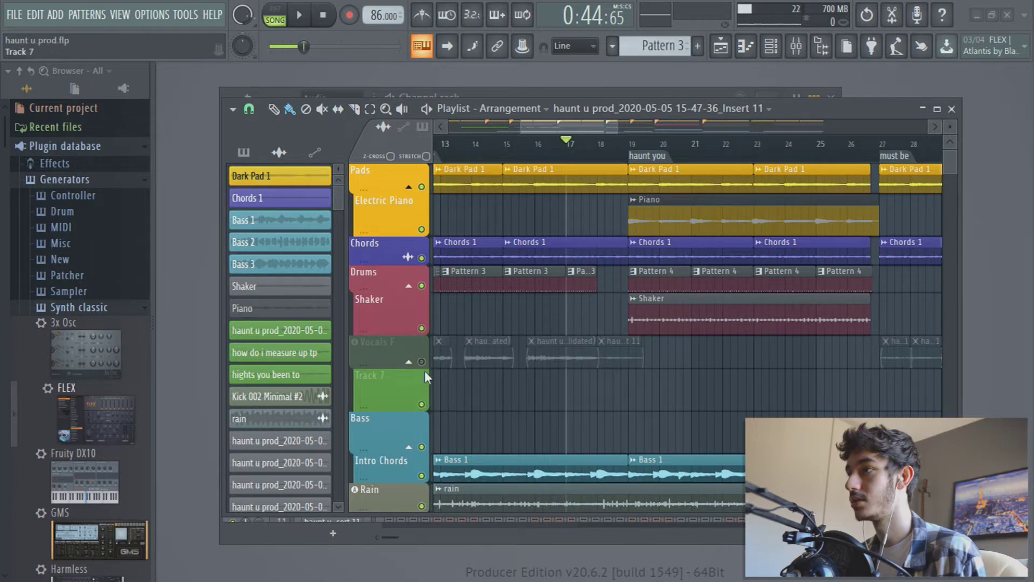
key("space")
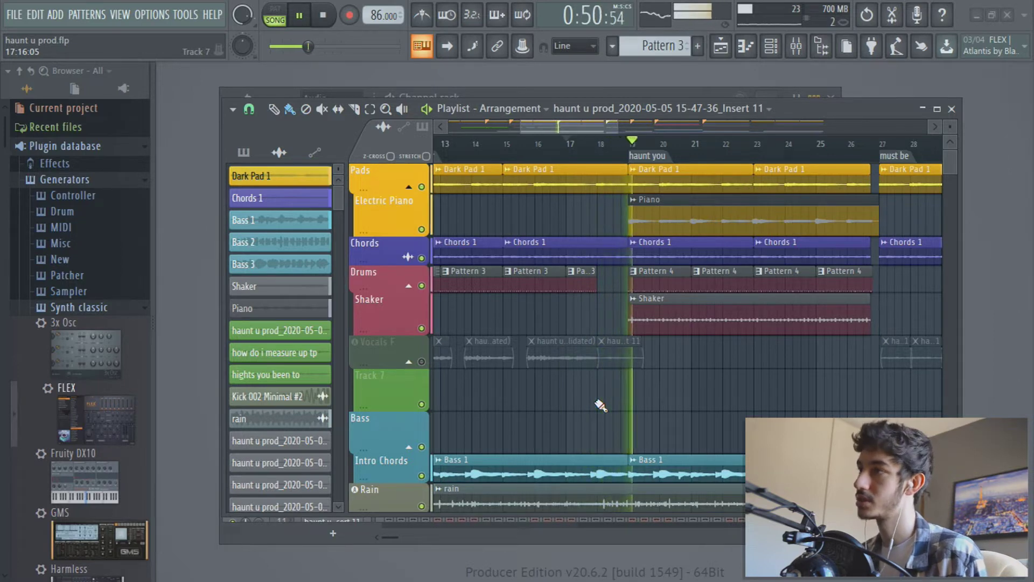
key("space")
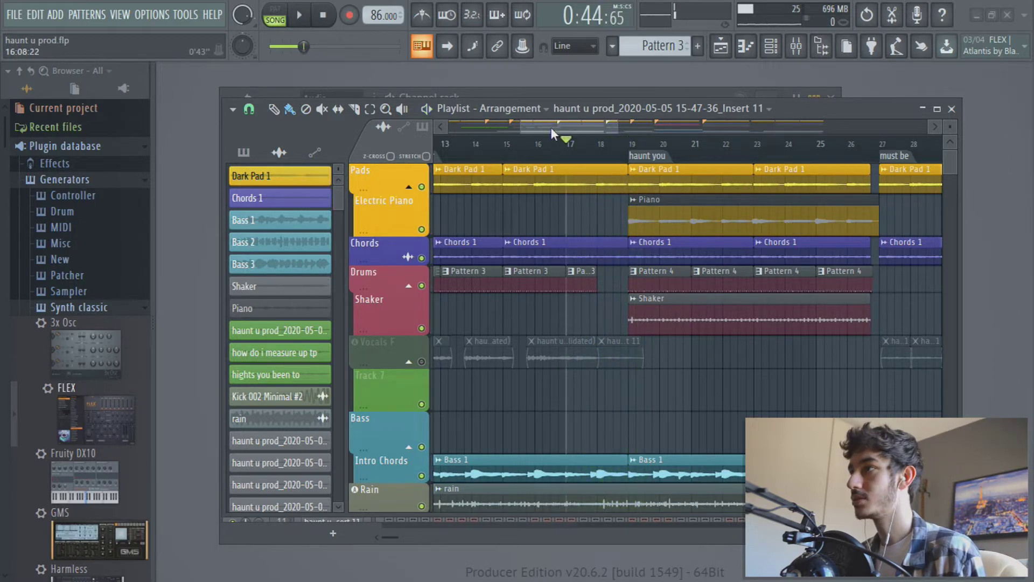
Step: Play the Electric Piano and Shaker tracks, each in solo, from the "haunt you" marker at bar 19
left_click_drag(551, 129, 567, 130)
right_click(422, 230)
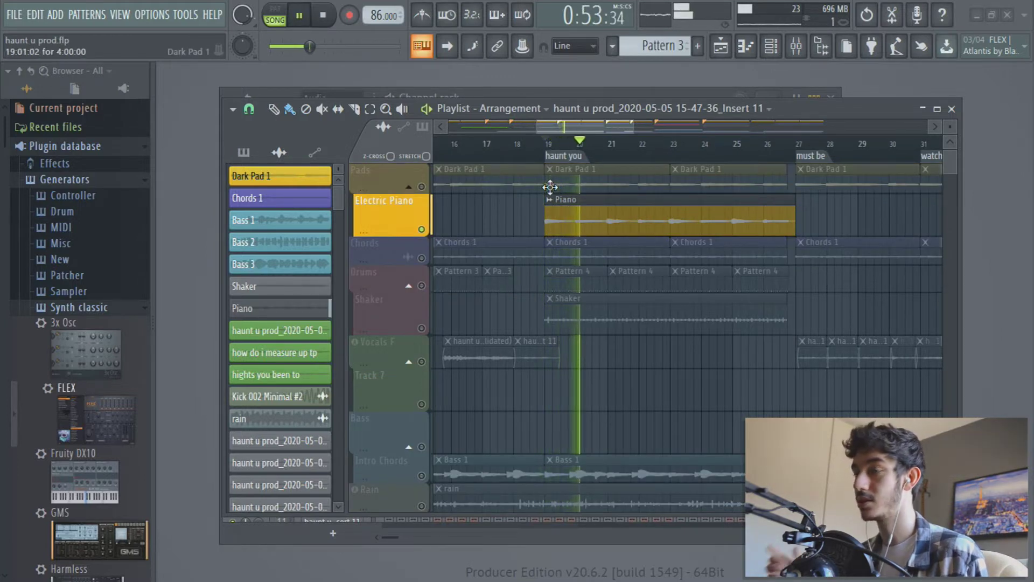
key("space")
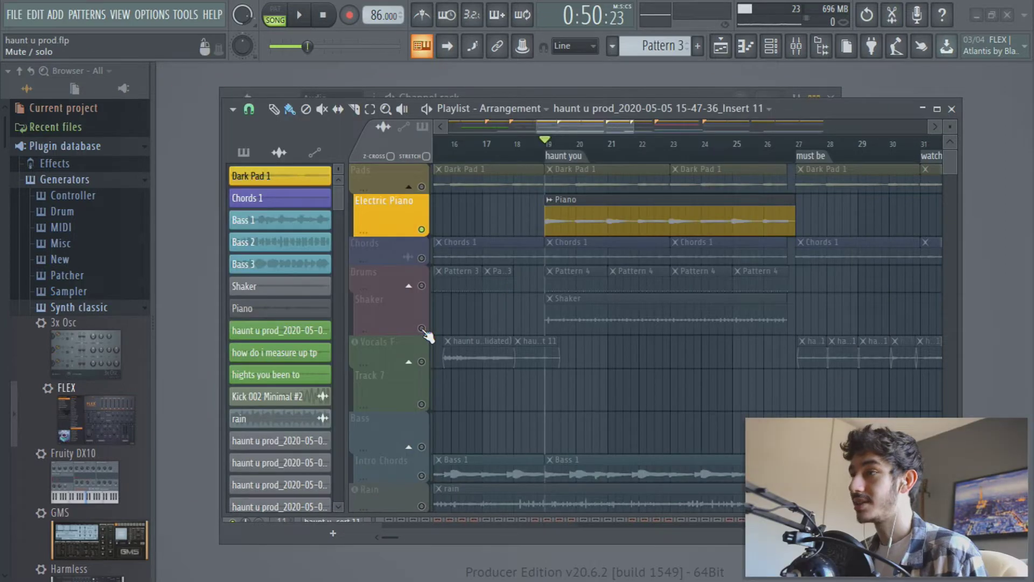
left_click(422, 329, "ctrl")
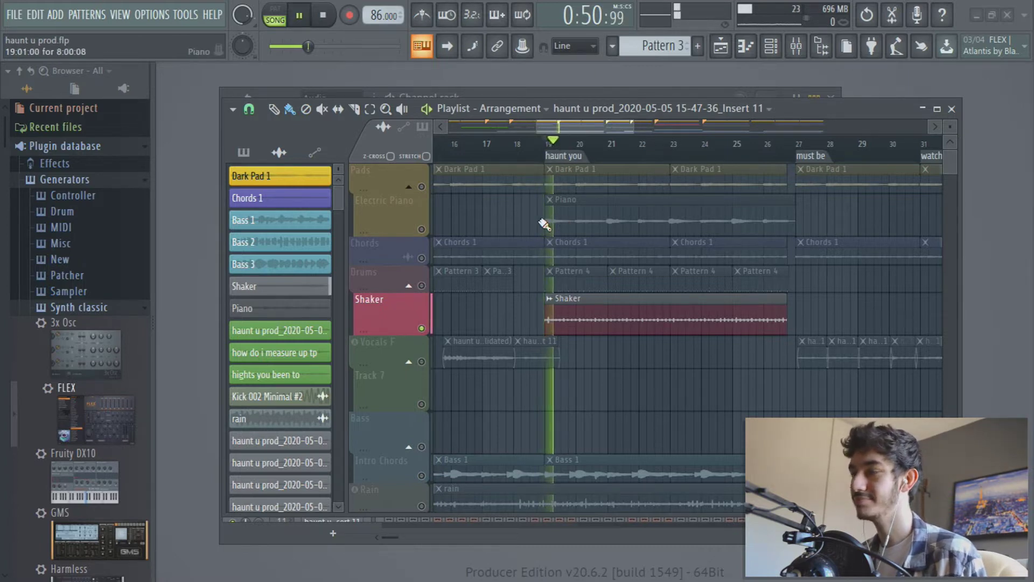
key("space")
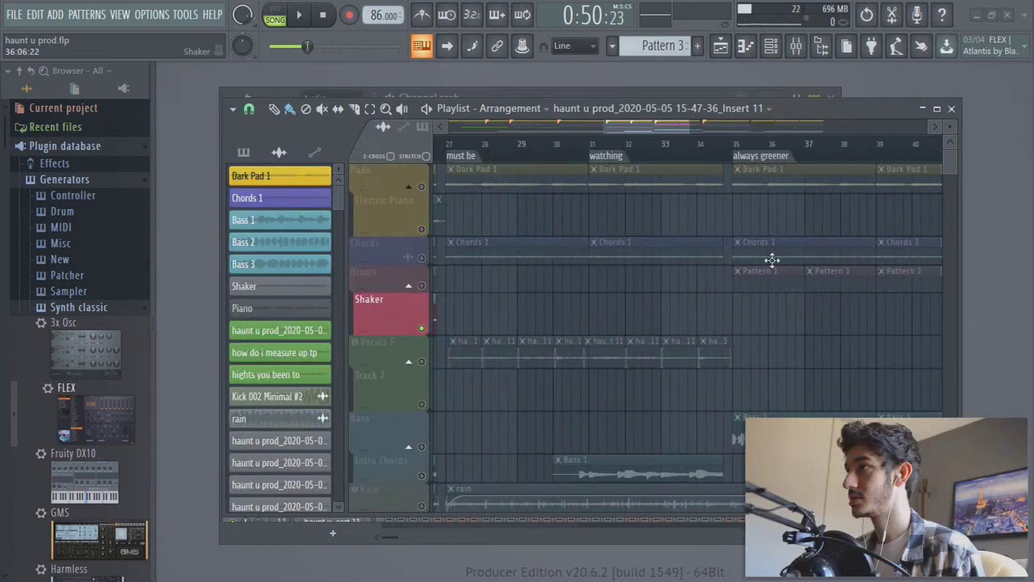
Step: Solo the Drums track and play it from the "always greener" marker at bar 35
left_click(737, 148)
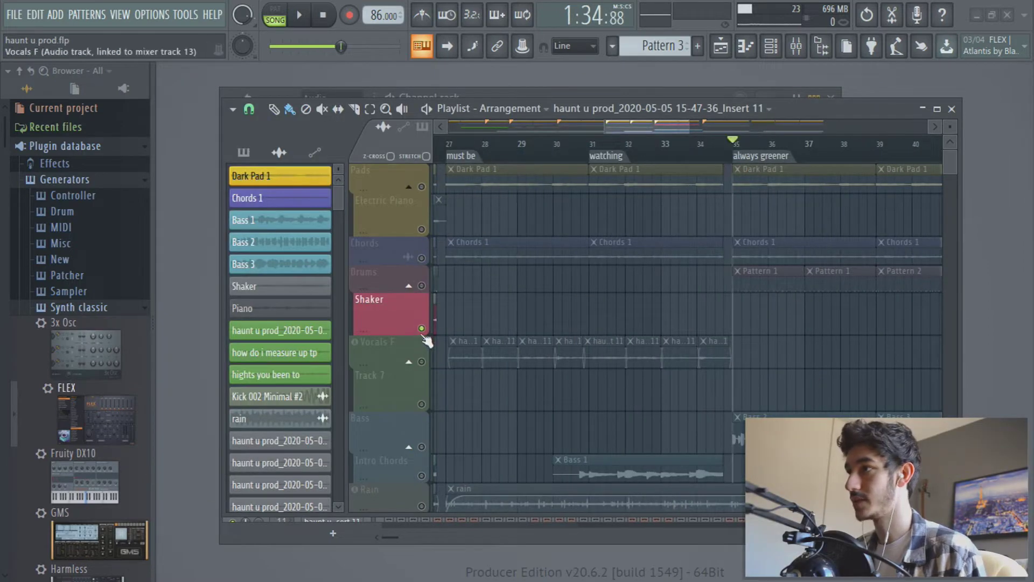
right_click(421, 328)
right_click(422, 329)
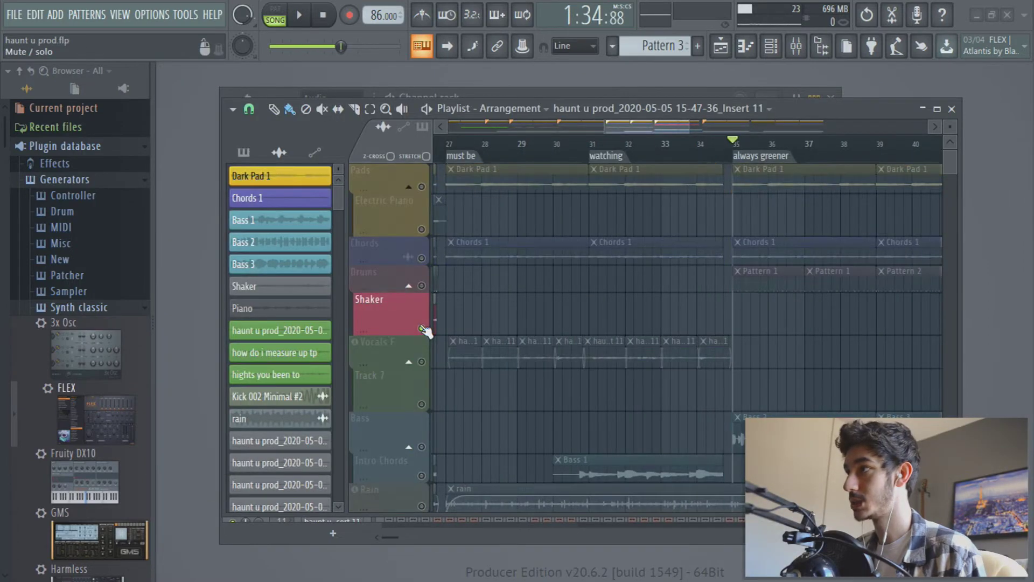
right_click(422, 329)
right_click(422, 285)
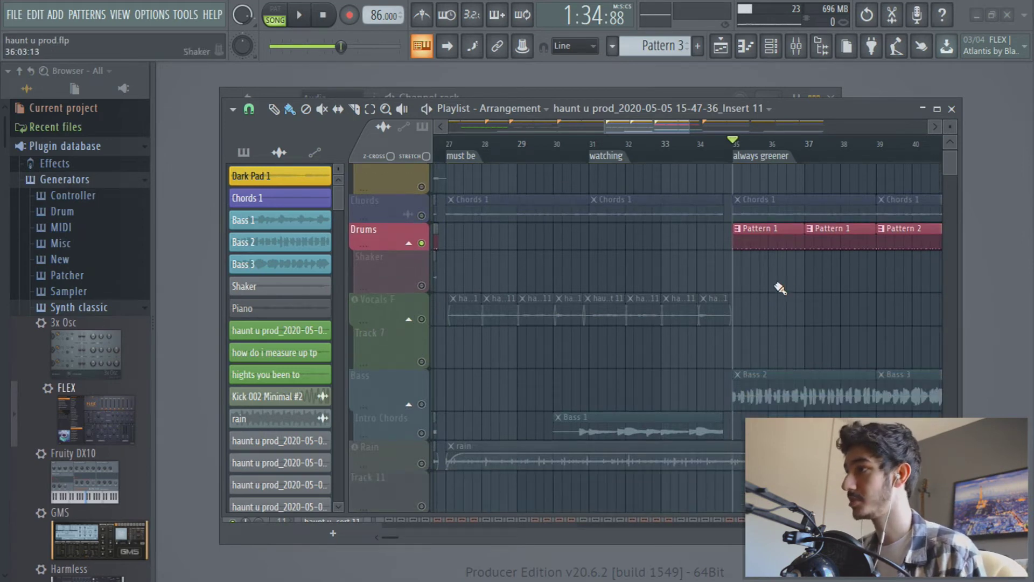
scroll(631, 129, "right", 3)
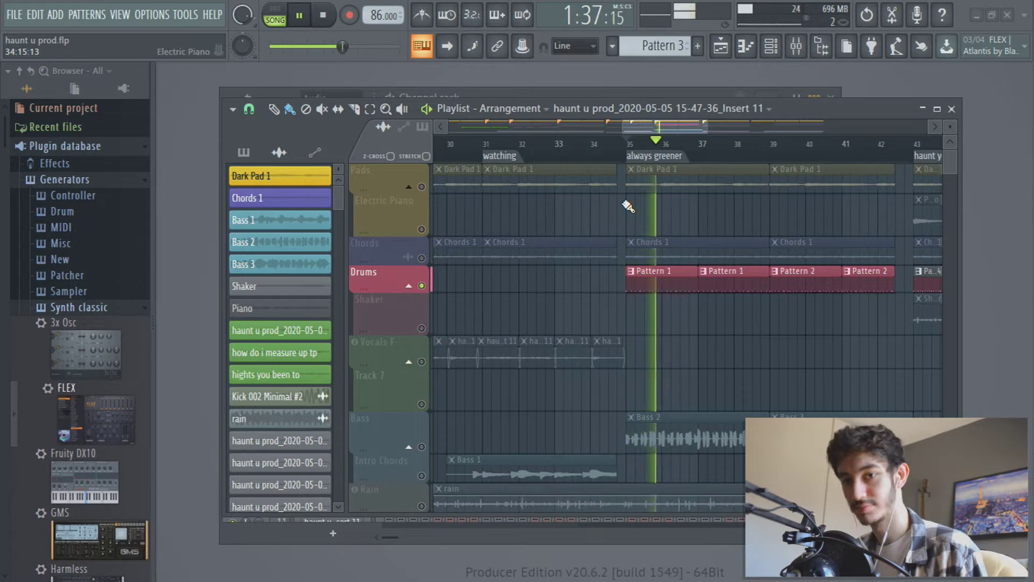
key("space")
Step: Unmute the Bass track and play it together with the Drums in the "always greener" section
left_click(422, 446)
key("space")
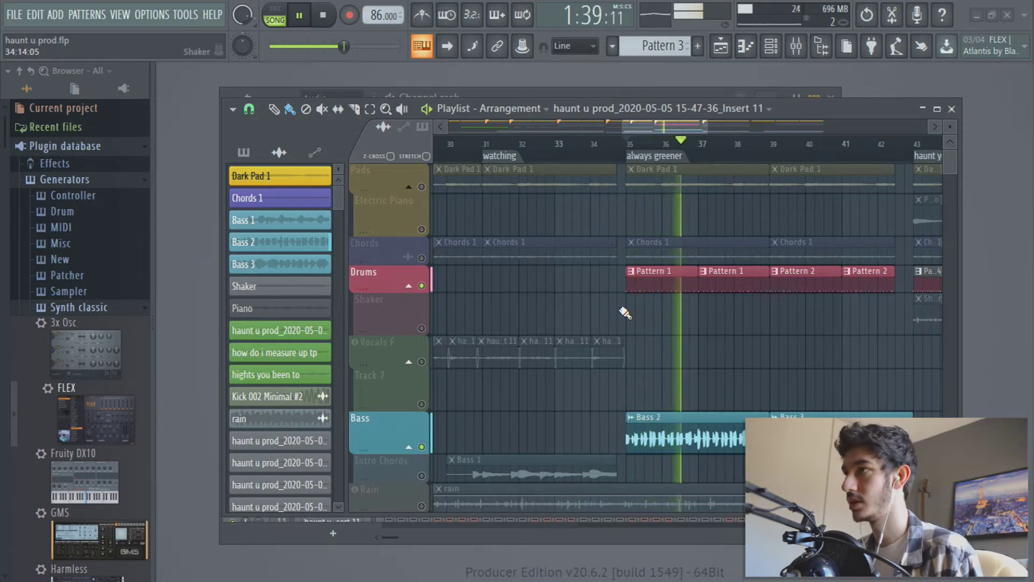
key("space")
Step: Bring all tracks back out of solo and play the full mix from the "always greener" marker at bar 35
left_click(421, 187, "ctrl")
left_click(422, 187, "ctrl")
key("space")
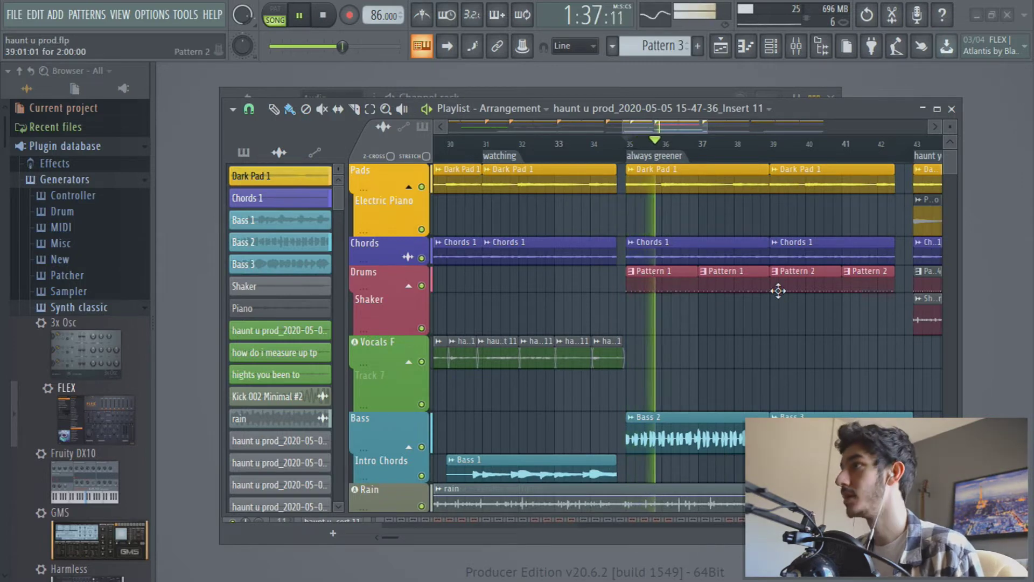
key("space")
Step: Play the full mix from just before bar 51 and look over the remaining clips up to the end of the arrangement
scroll(710, 359, "right", 4)
scroll(710, 358, "down", 1)
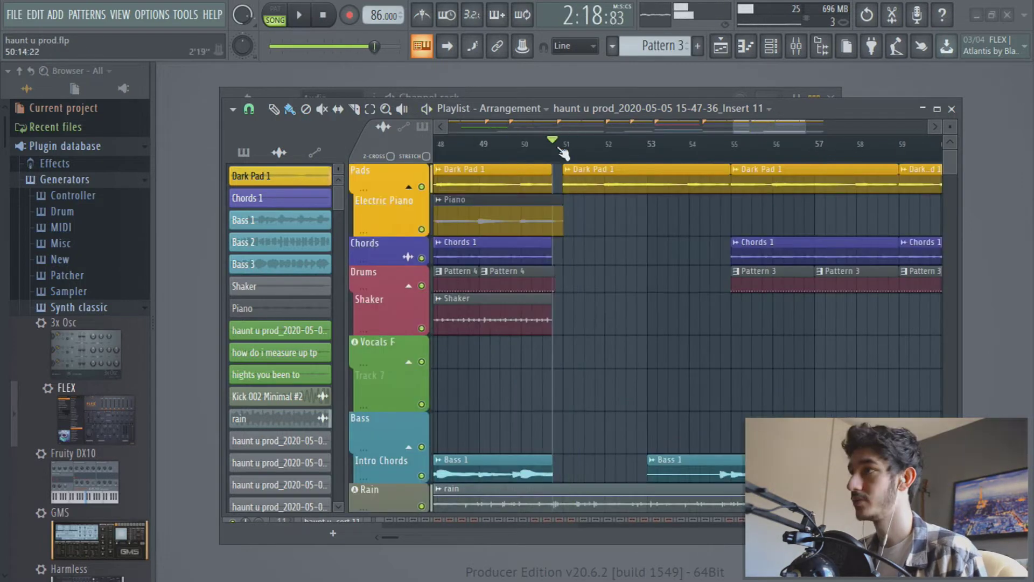
left_click(563, 157)
key("space")
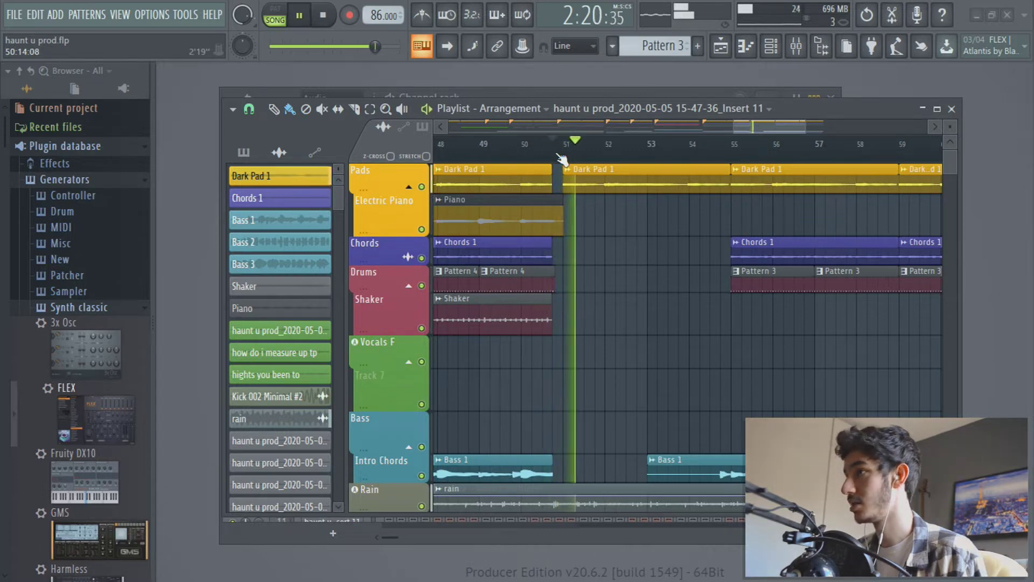
key("space")
left_click_drag(744, 128, 754, 128)
scroll(628, 296, "down", 3)
scroll(628, 296, "up", 3)
scroll(579, 377, "down", 5)
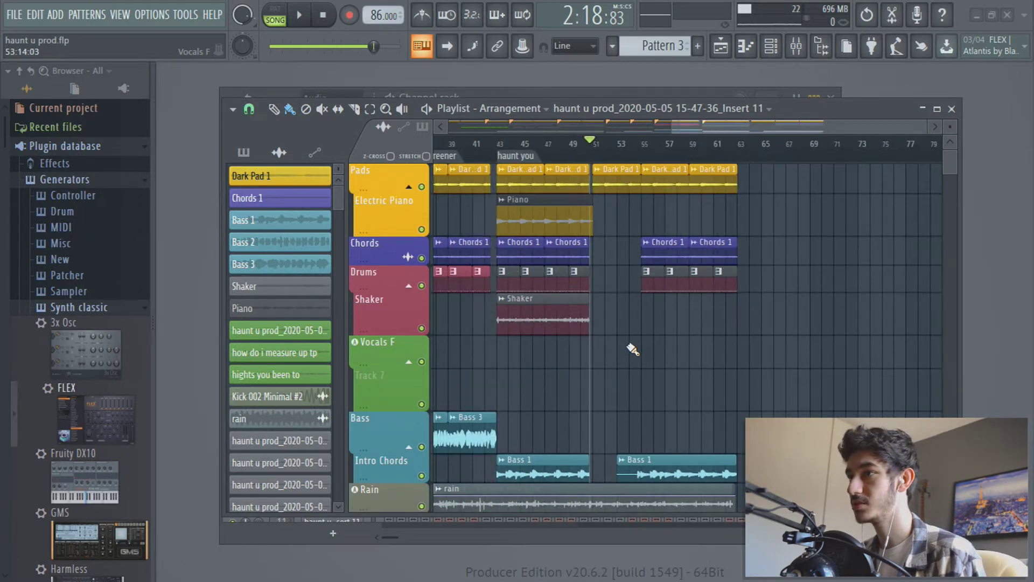
scroll(633, 349, "down", 2)
left_click(642, 151)
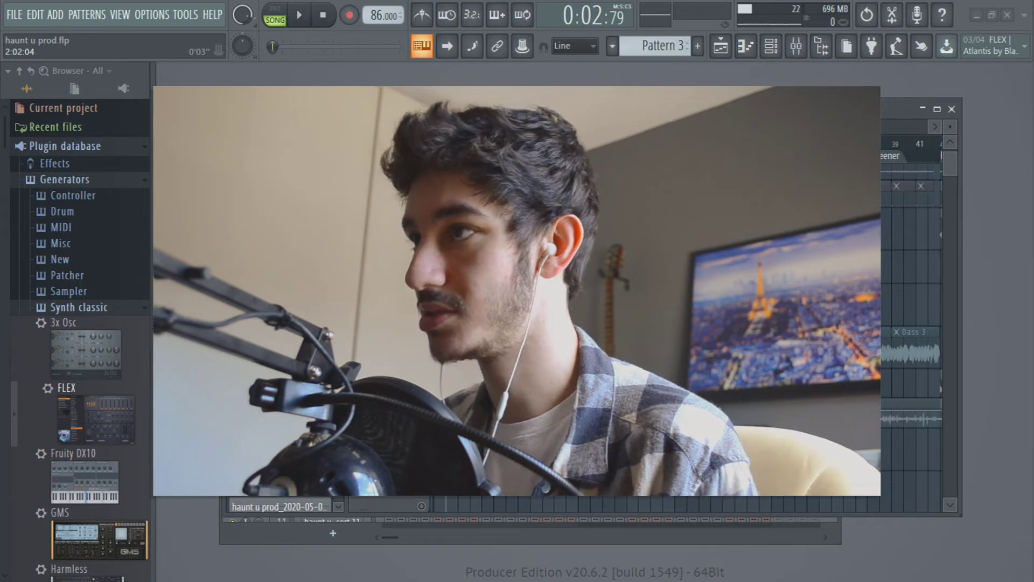
Step: Play the soloed Vocals F track from bar 3, following its clips past bar 6
scroll(449, 383, "up", 3)
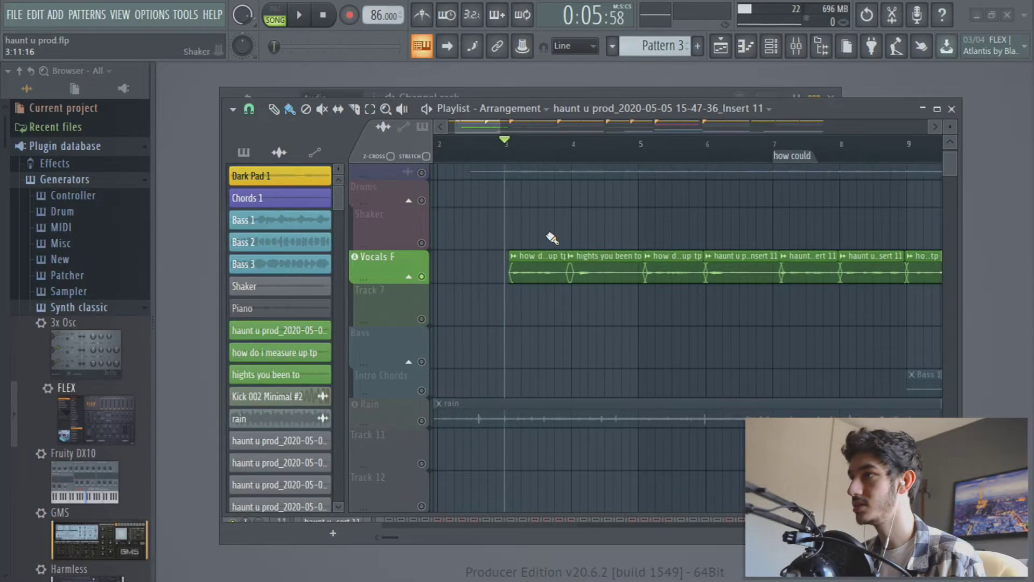
scroll(577, 272, "up", 2)
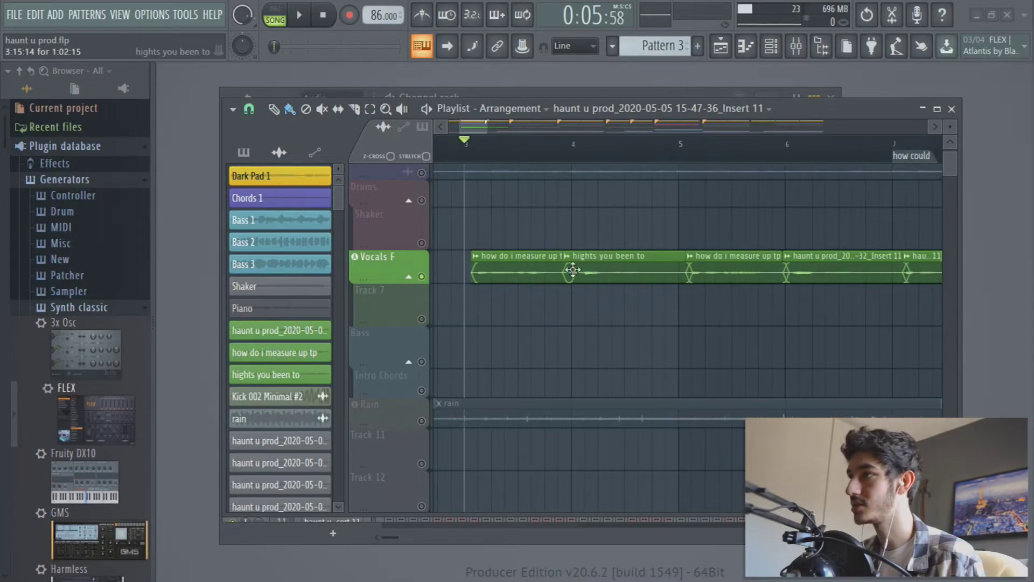
scroll(569, 280, "down", 3)
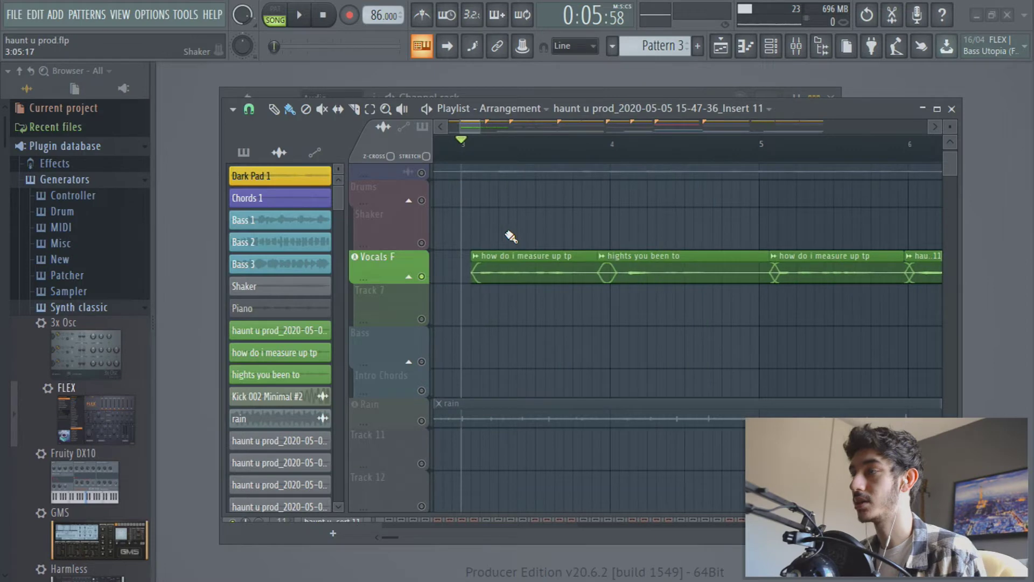
key("space")
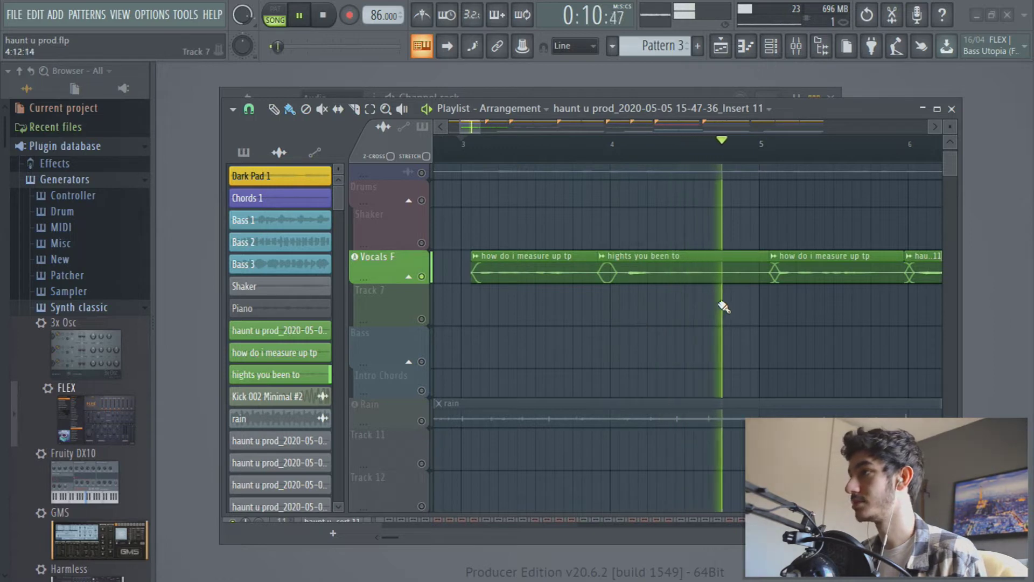
scroll(865, 333, "down", 2)
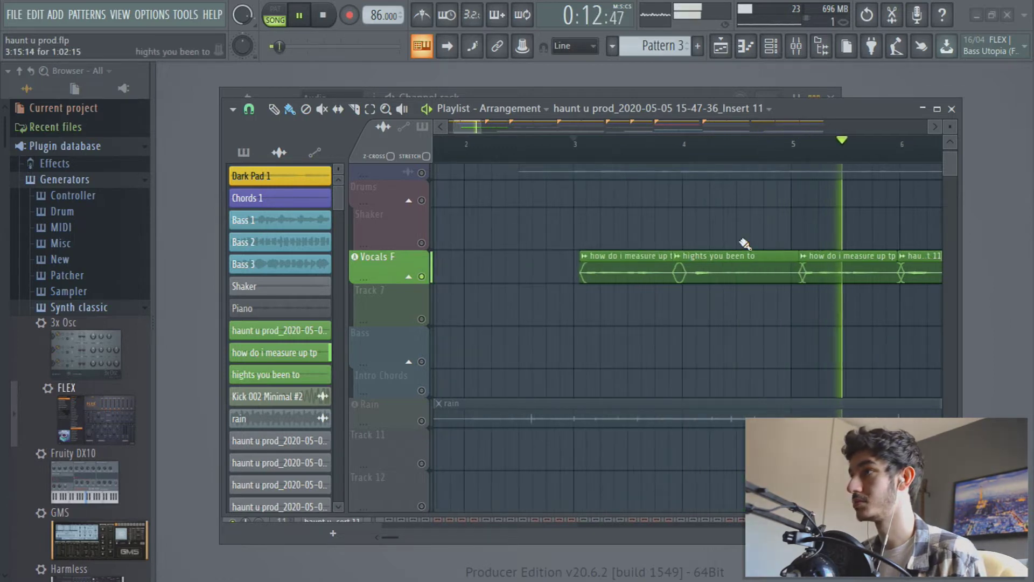
left_click_drag(466, 129, 478, 130)
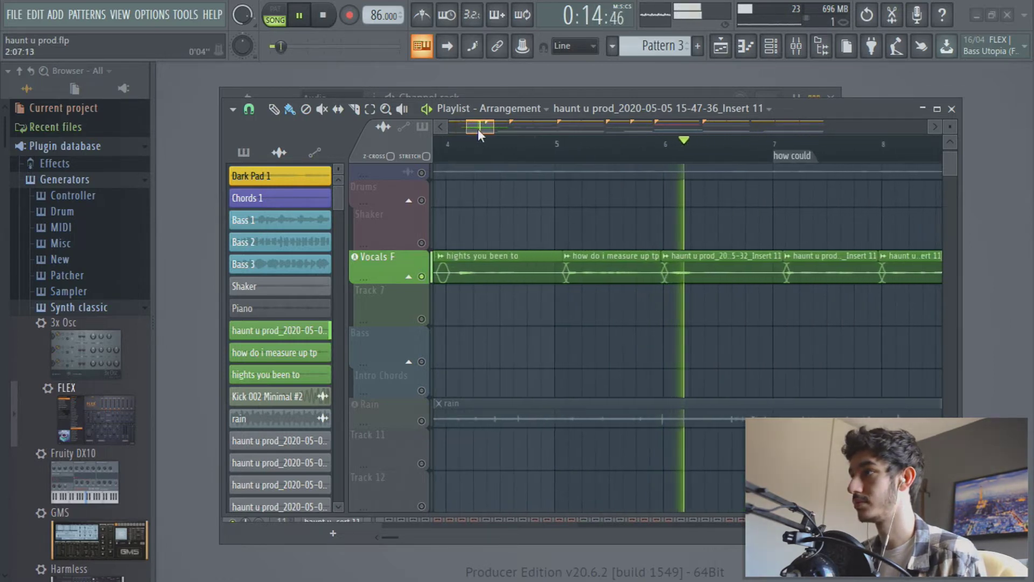
scroll(599, 320, "down", 2)
key("space")
scroll(473, 209, "down", 1)
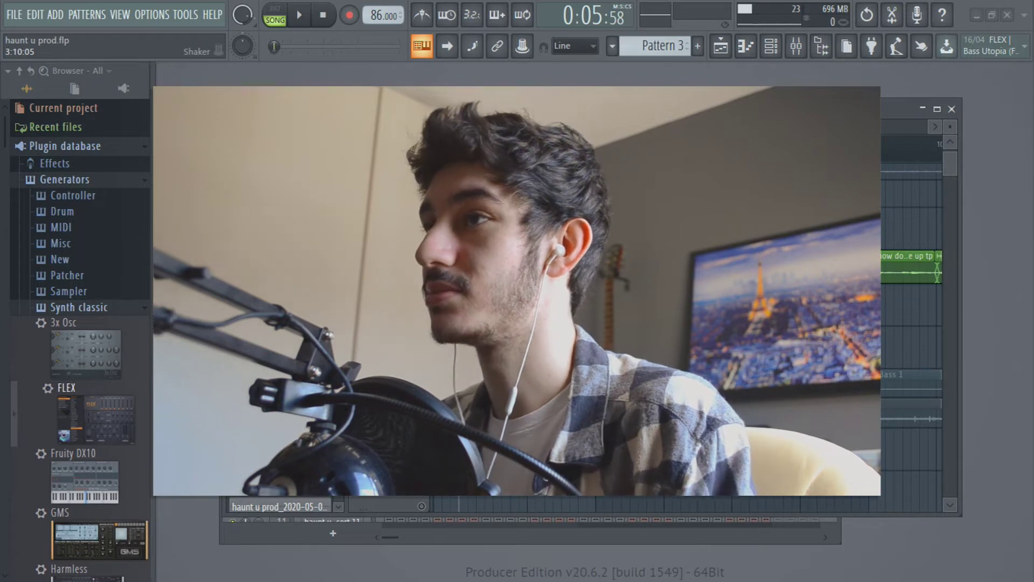
Step: Close the channel rack, open the mixer and move it beside the playlist tracks
key("F6")
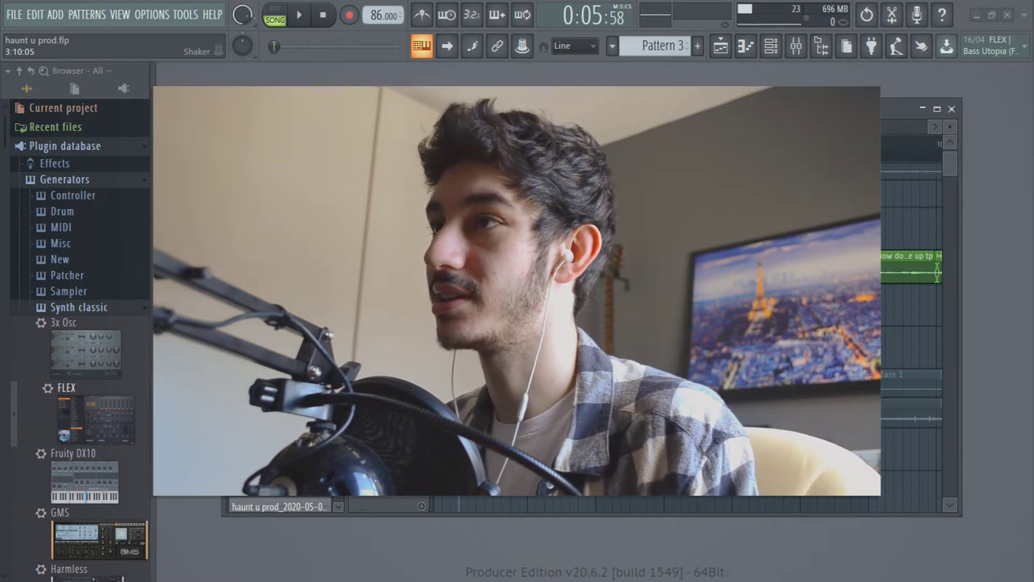
key("F9")
left_click_drag(591, 98, 741, 201)
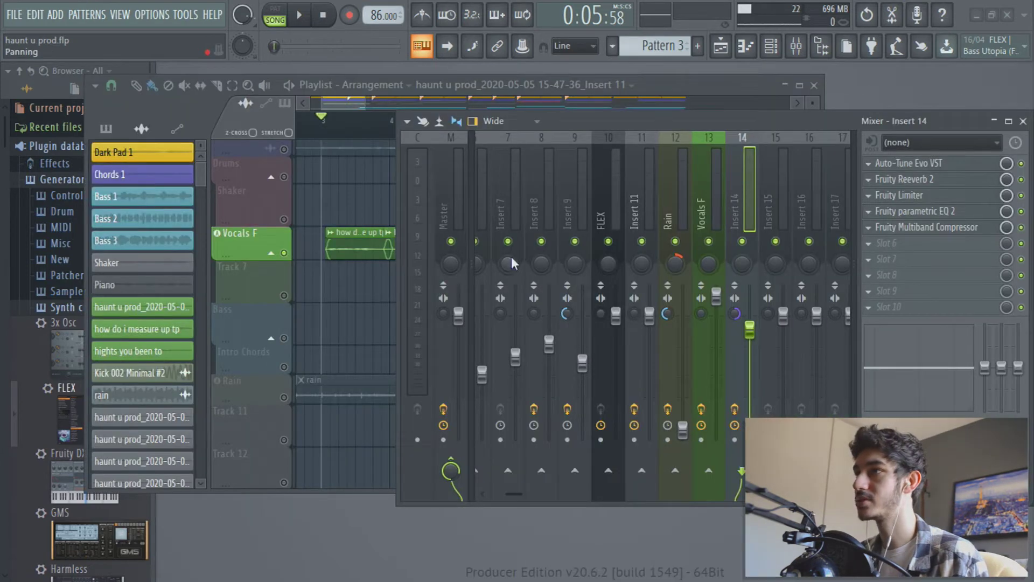
Step: Narrow the mixer to uncover the Vocals F clips and replay them from bar 3 with the mixer open
key("space")
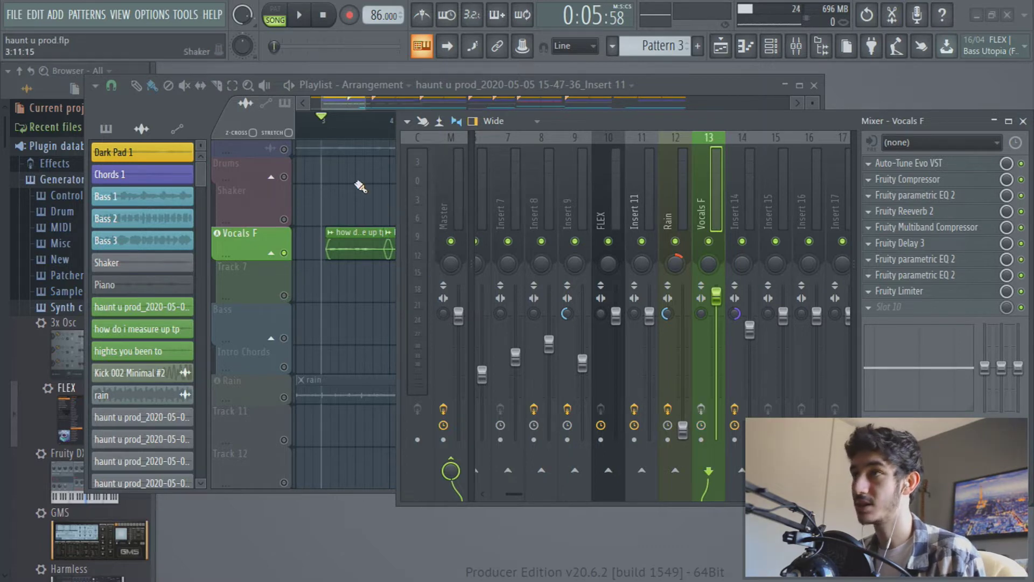
left_click_drag(400, 180, 609, 179)
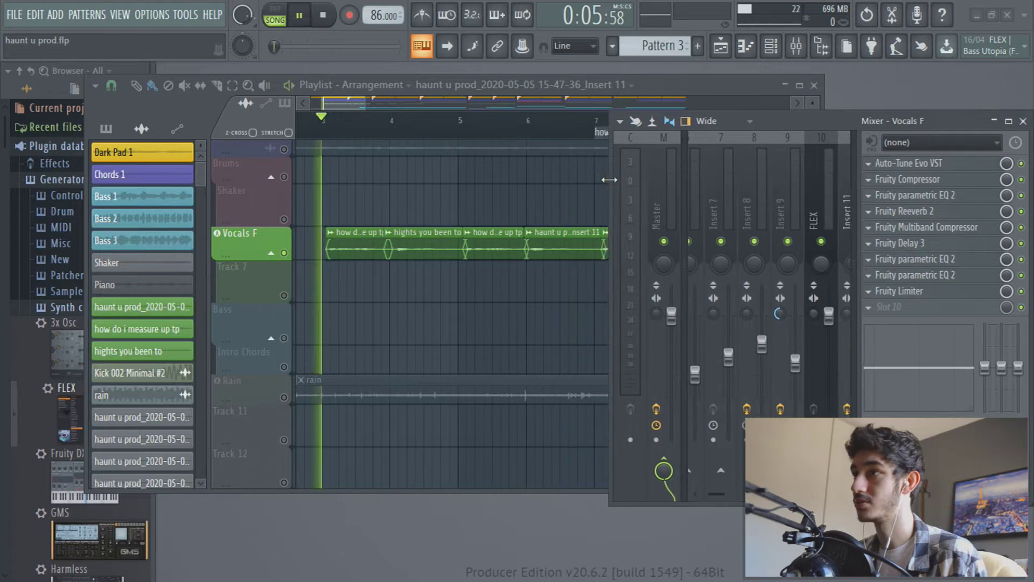
key("space")
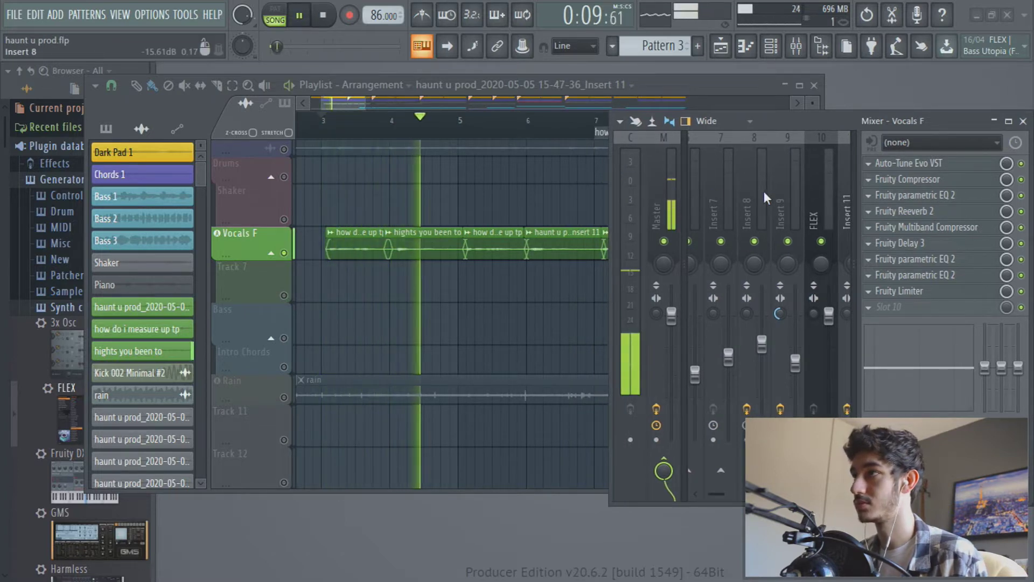
key("space")
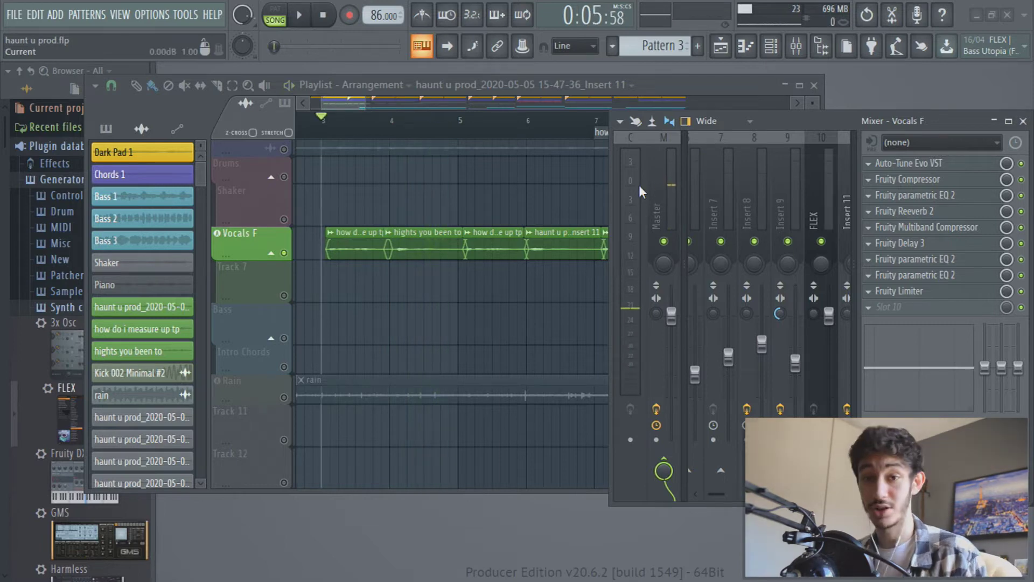
Step: Widen the mixer slightly, inspect the Auto-Tune Evo VST settings on Vocals F, and put the plugin window away
left_click_drag(610, 198, 582, 199)
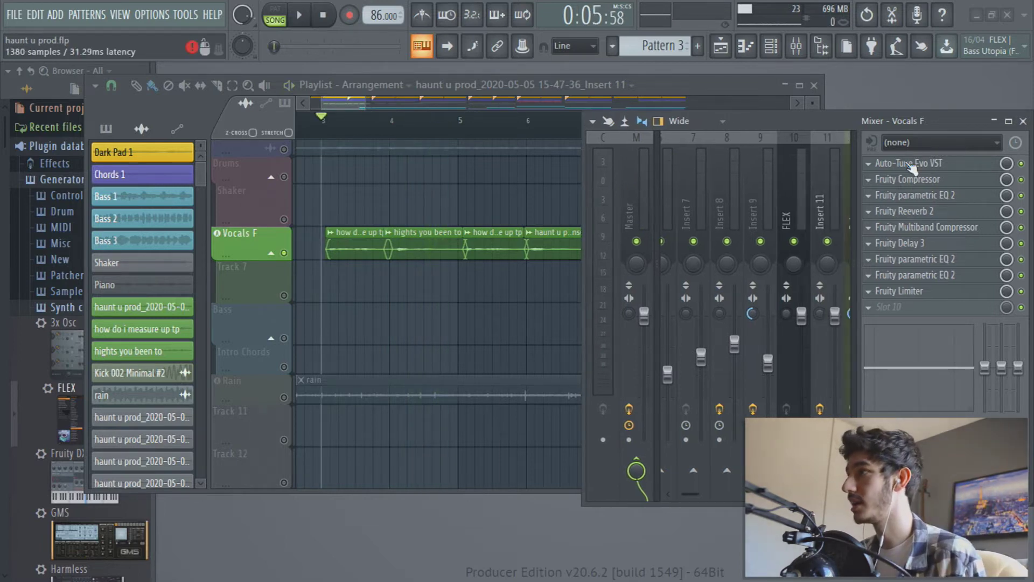
left_click(909, 163)
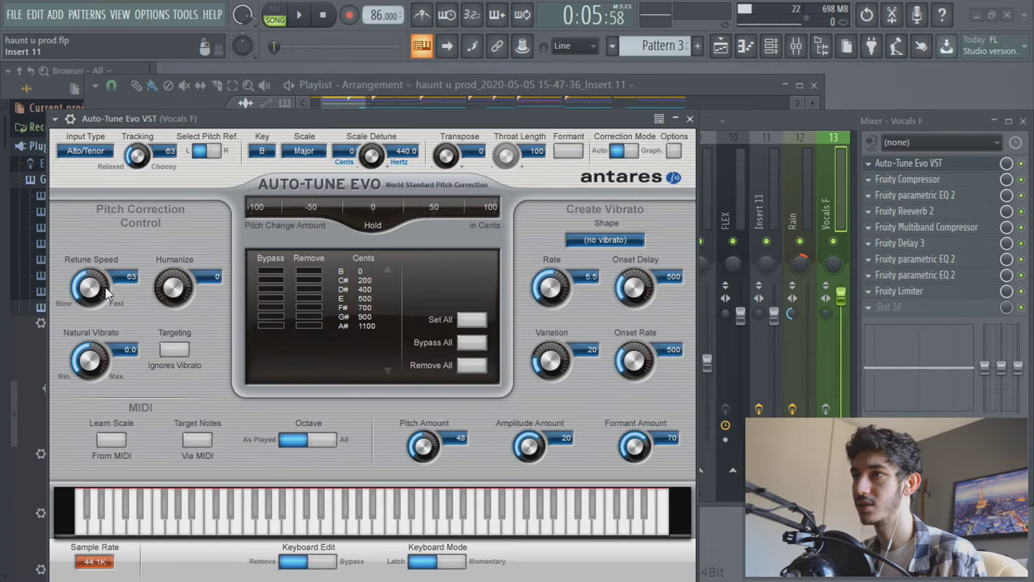
left_click(676, 119)
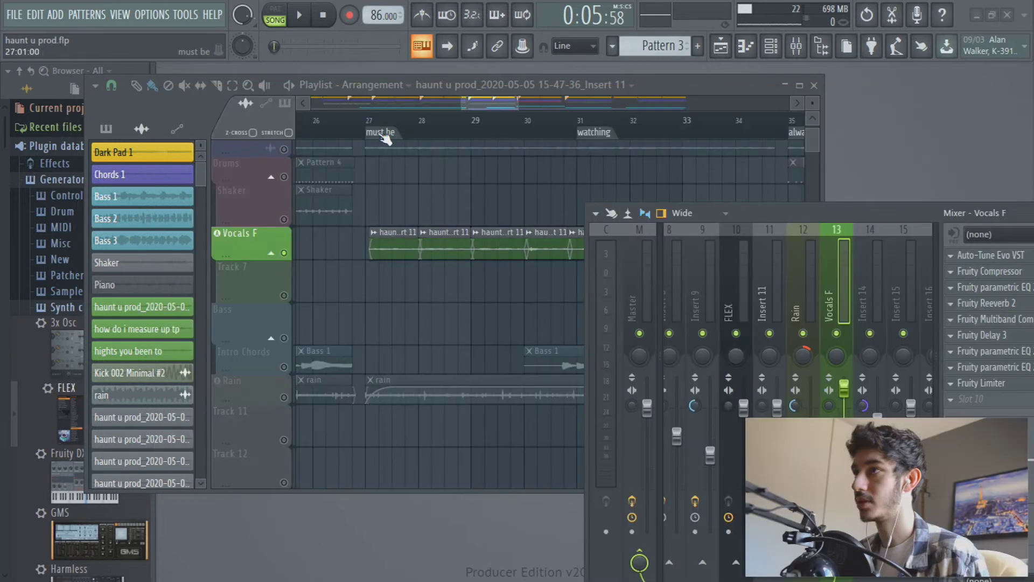
Step: Play Vocals F twice from the "must be" marker at bar 27, with the mixer moved so its full effect chain shows
left_click(385, 139)
key("space")
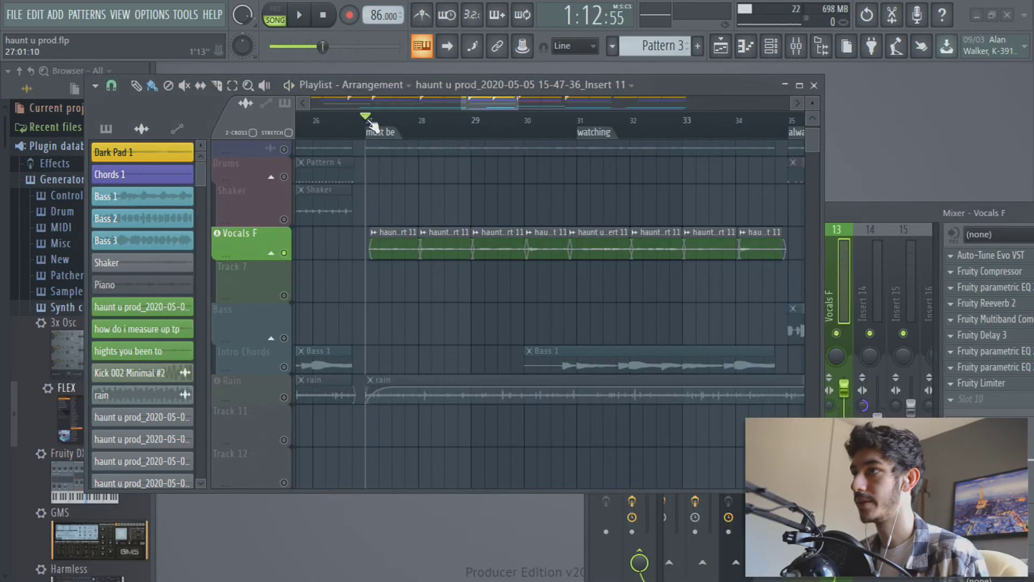
left_click_drag(858, 214, 597, 164)
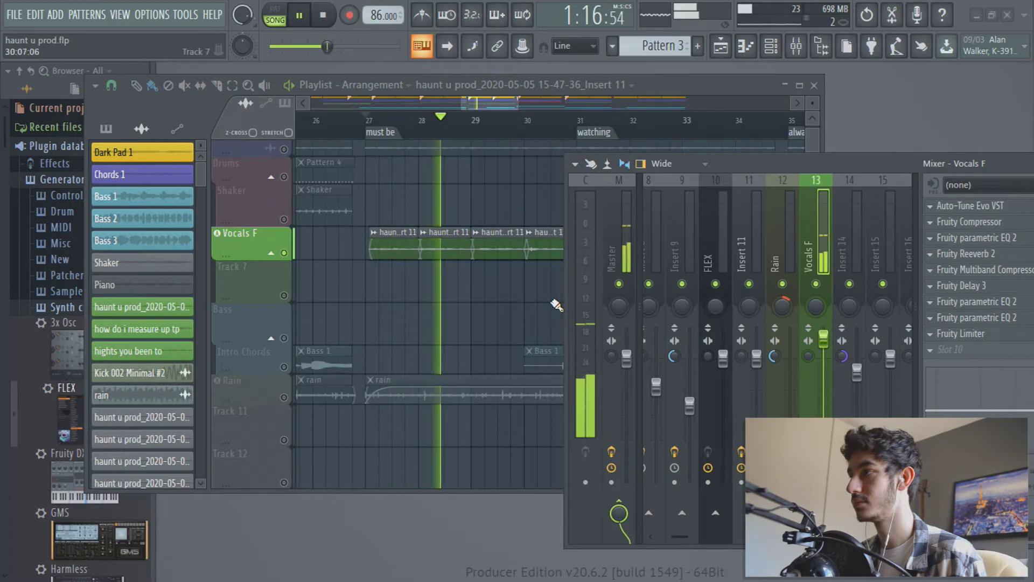
key("space")
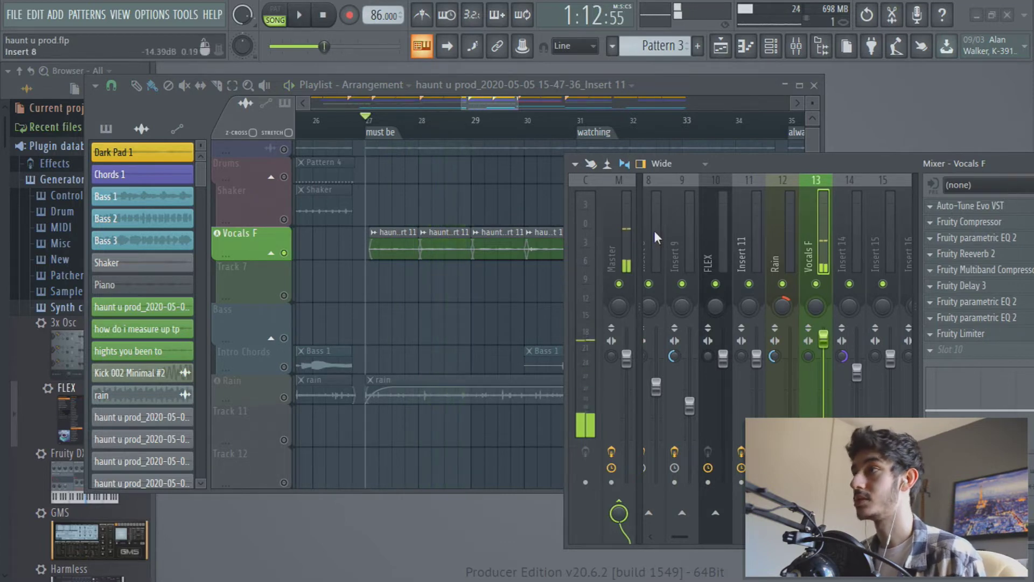
left_click_drag(834, 166, 772, 162)
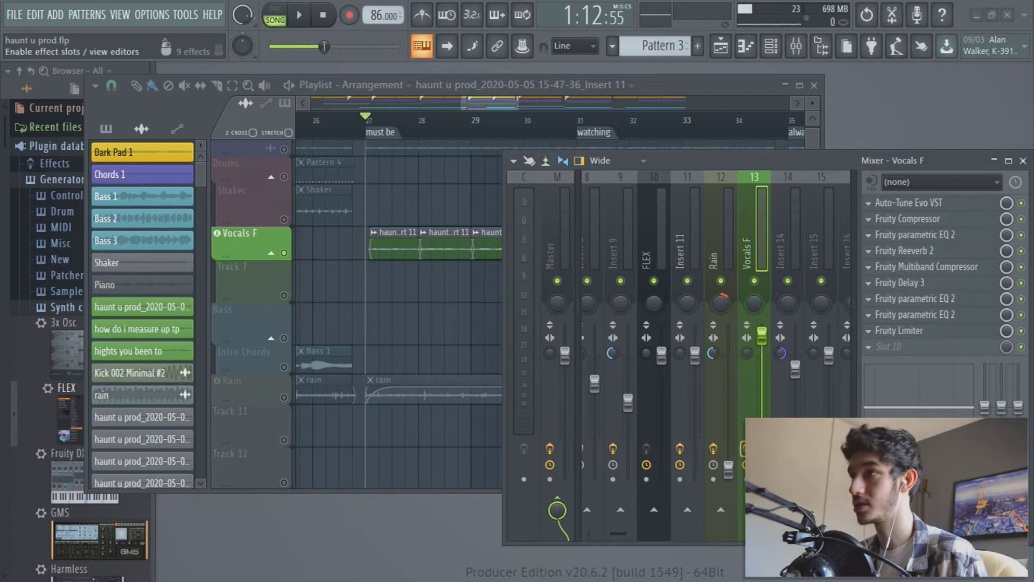
key("space")
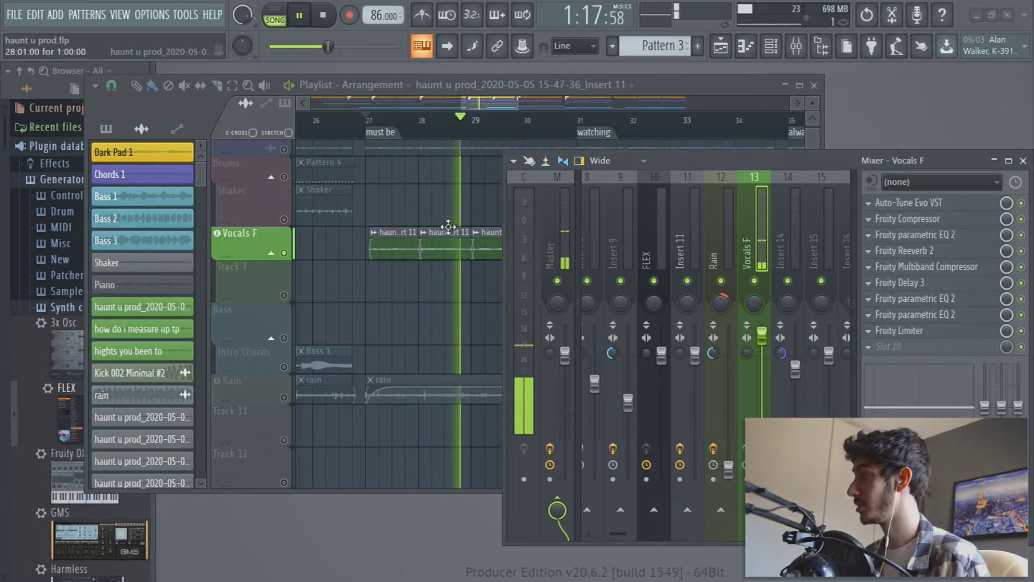
key("space")
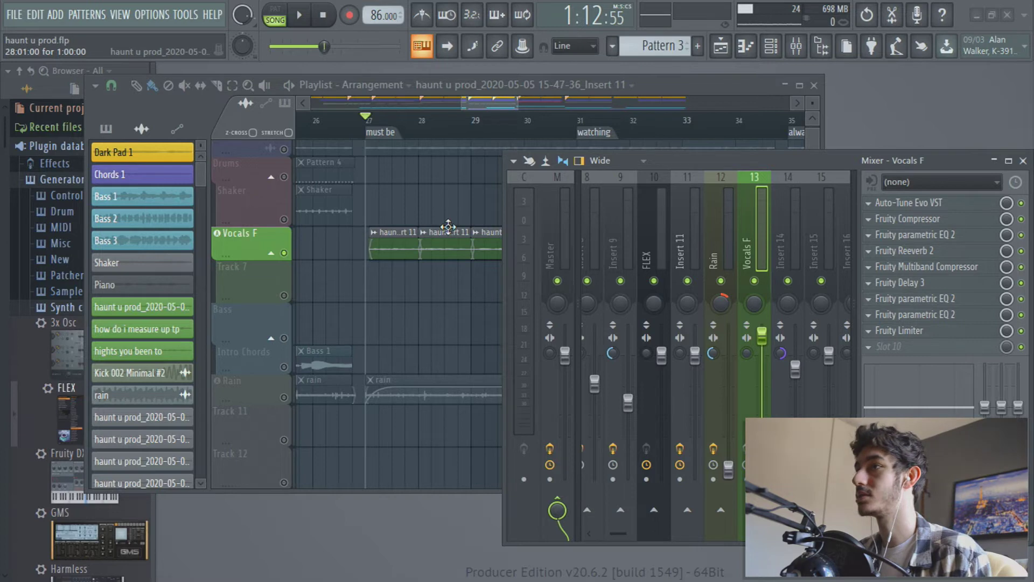
Step: Open the Fruity Compressor on Vocals F, inspect its threshold, ratio and gain settings, and close it
left_click_drag(200, 176, 201, 340)
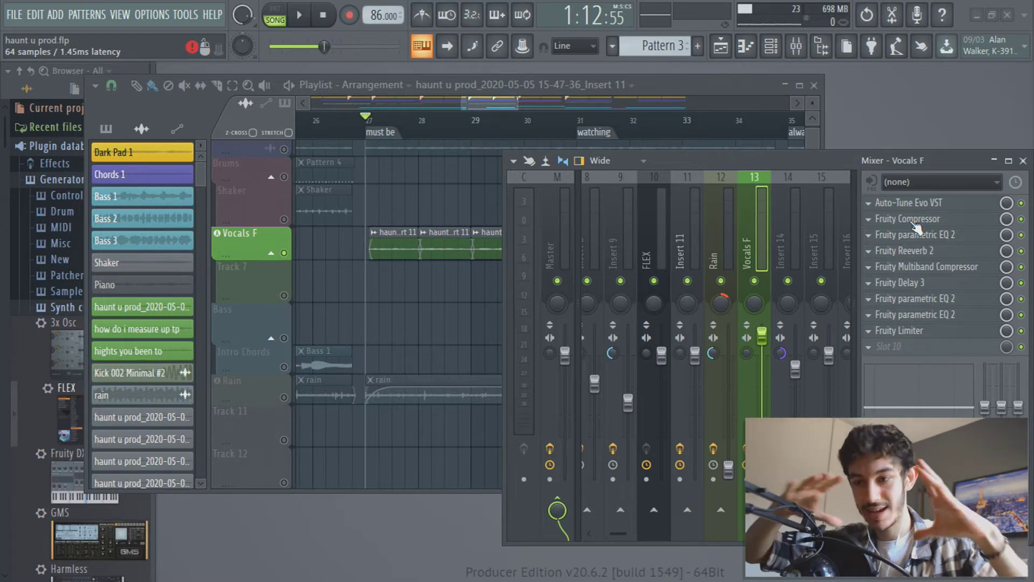
left_click(904, 219)
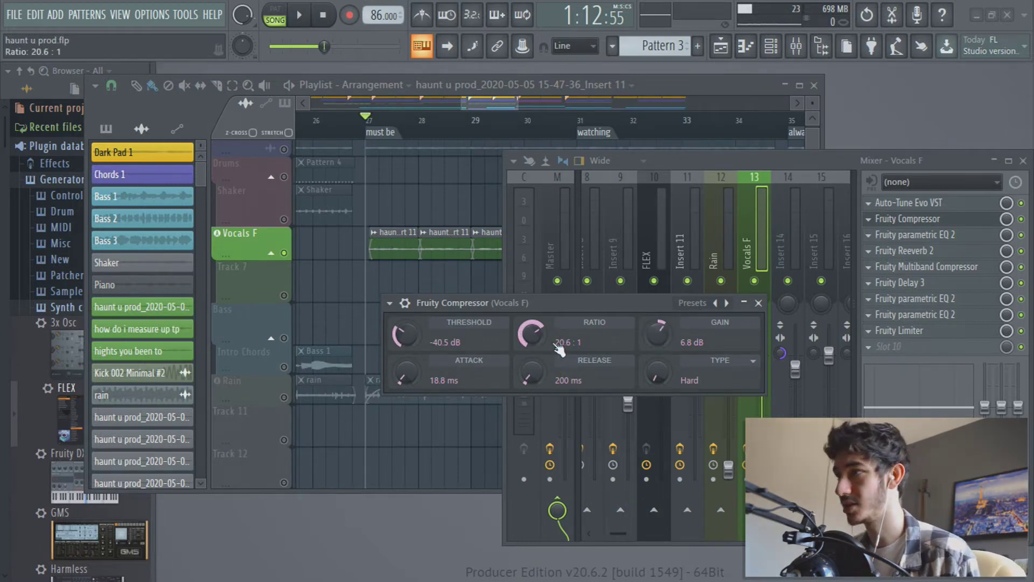
left_click(758, 303)
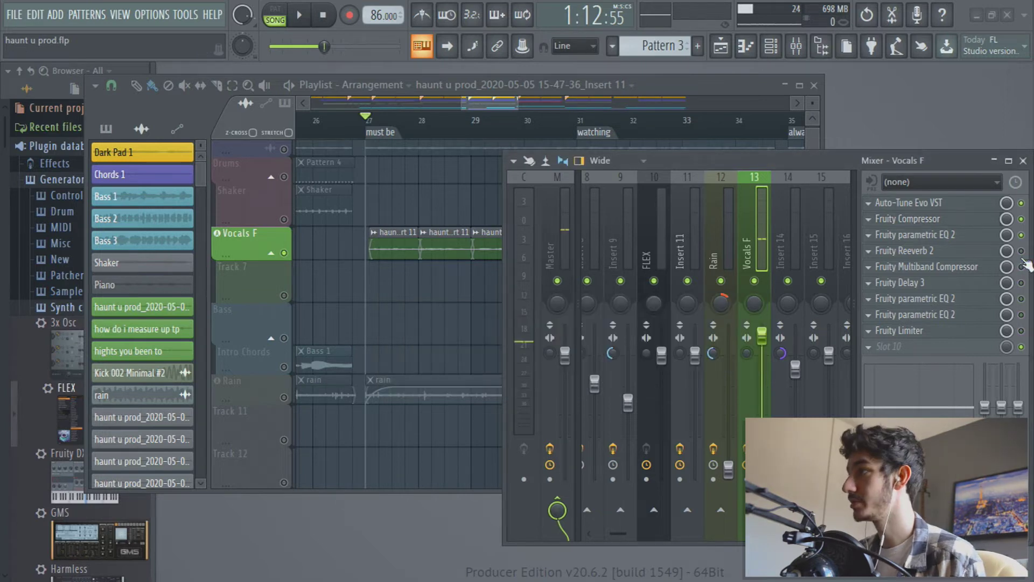
Step: Play Vocals F with Fruity Reeverb 2 enabled, inspect the reverb's settings, and close its window
key("space")
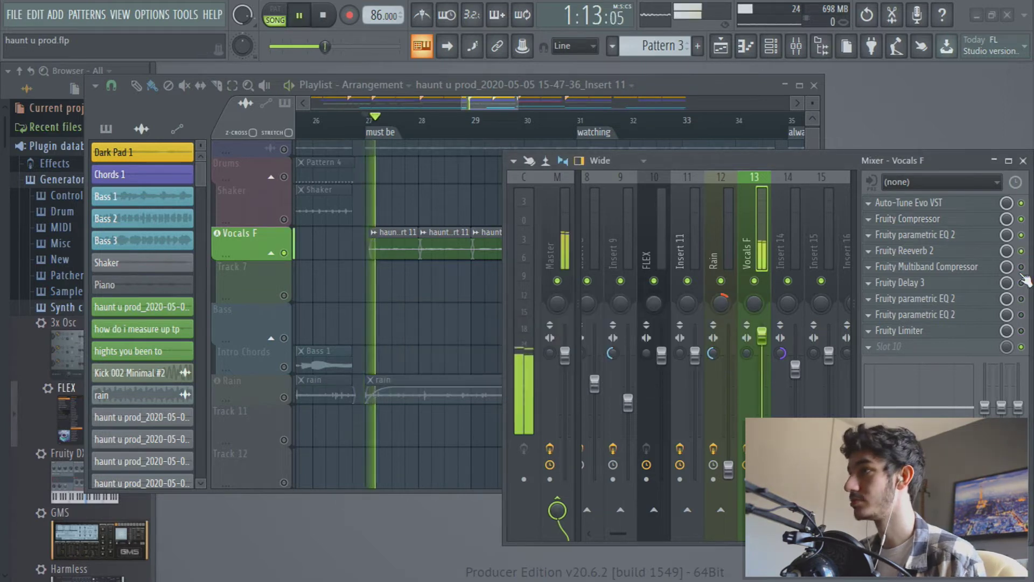
key("space")
left_click(910, 251)
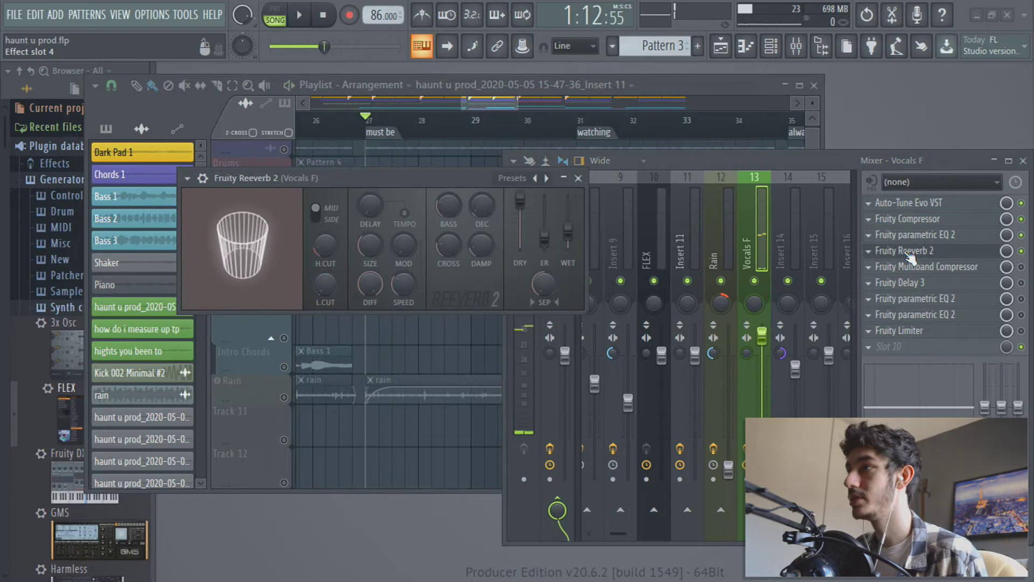
left_click(904, 252)
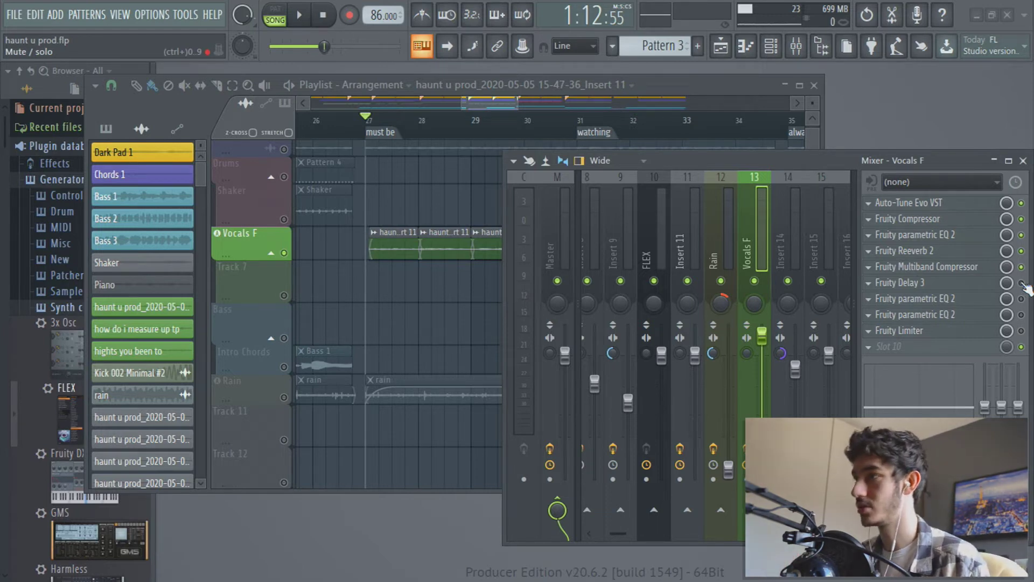
Step: Play Vocals F with Fruity Multiband Compressor and Fruity Delay 3 enabled, and replay it with only Fruity Delay 3 active
key("space")
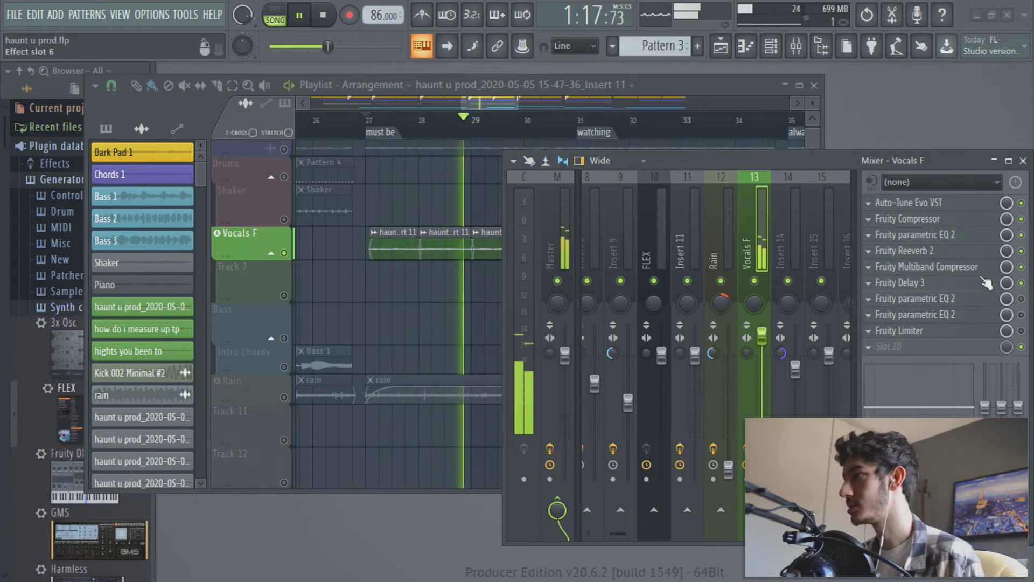
key("space")
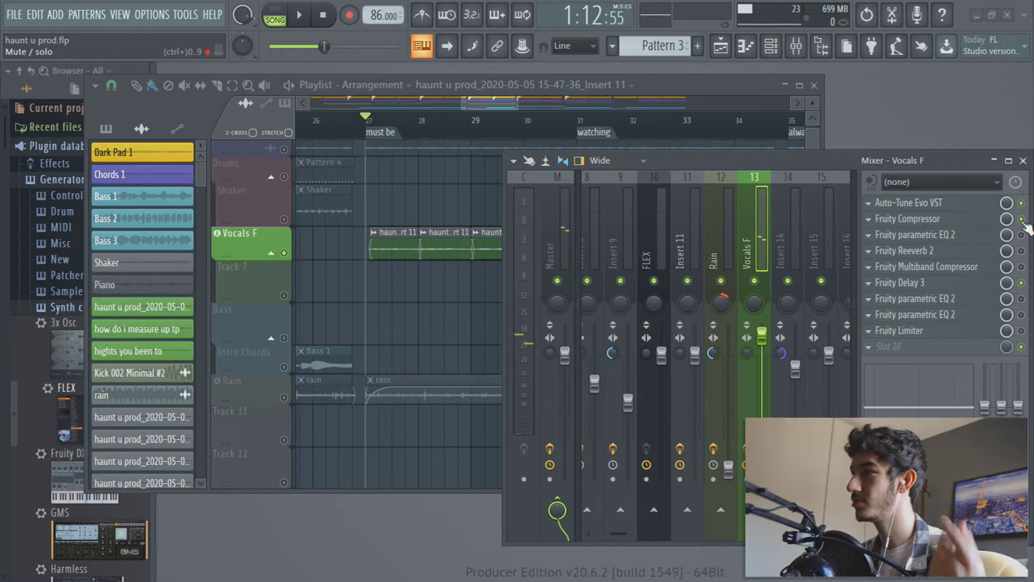
key("space")
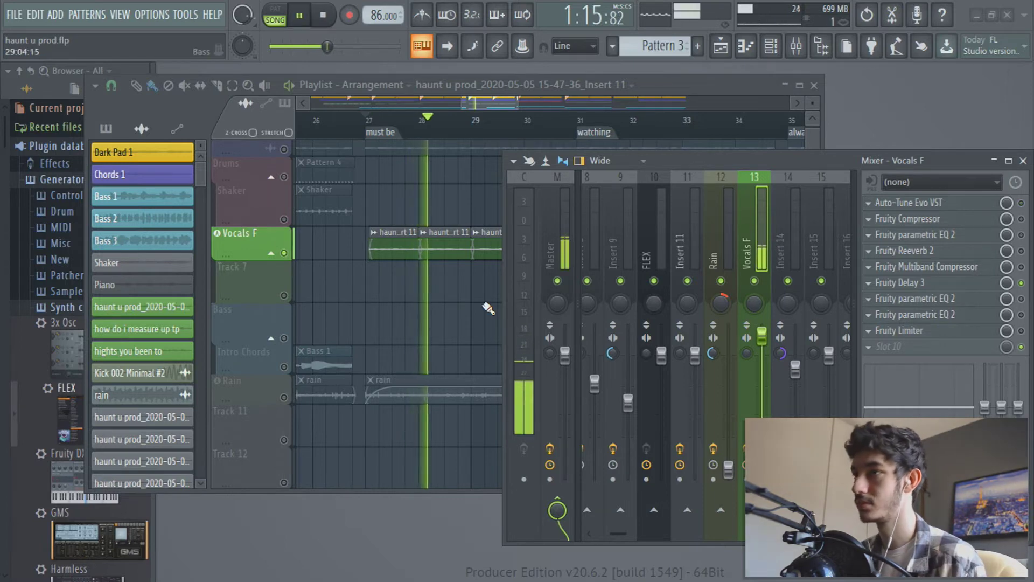
key("space")
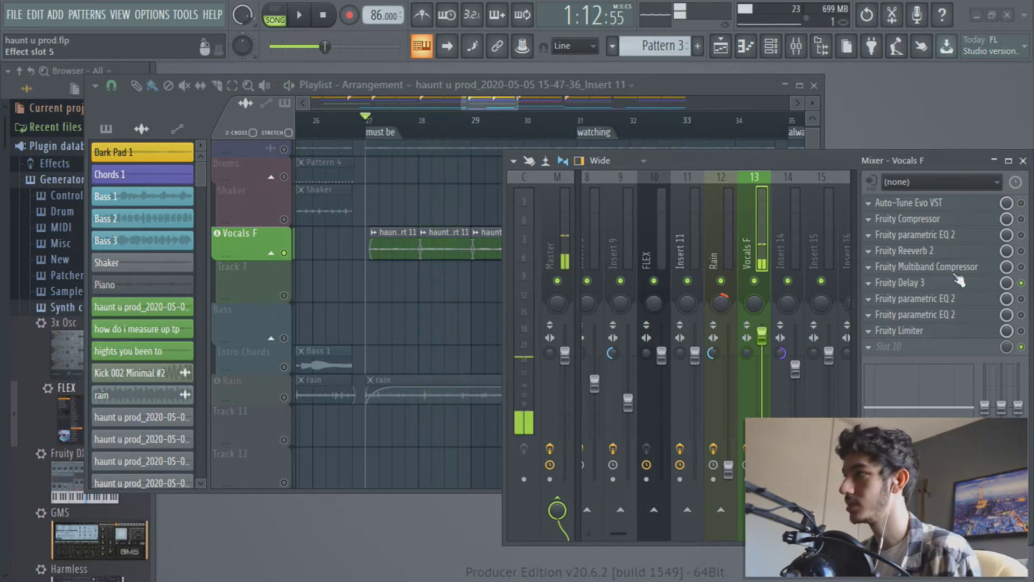
Step: Re-enable every effect on Vocals F, including both final parametric EQs and Fruity Limiter, while playing the vocal to compare
left_click_drag(1021, 203, 1025, 284)
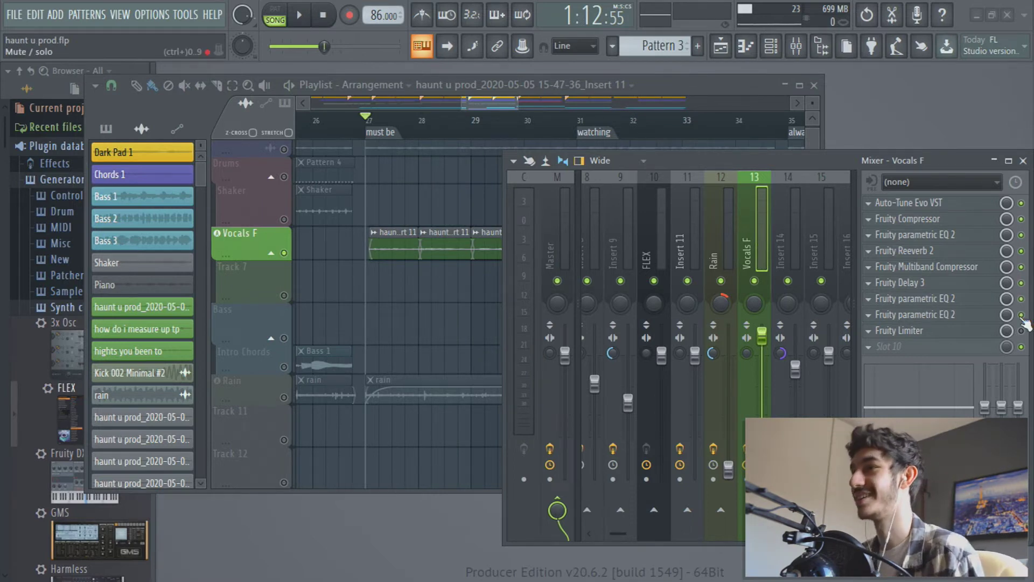
key("space")
left_click(1021, 315)
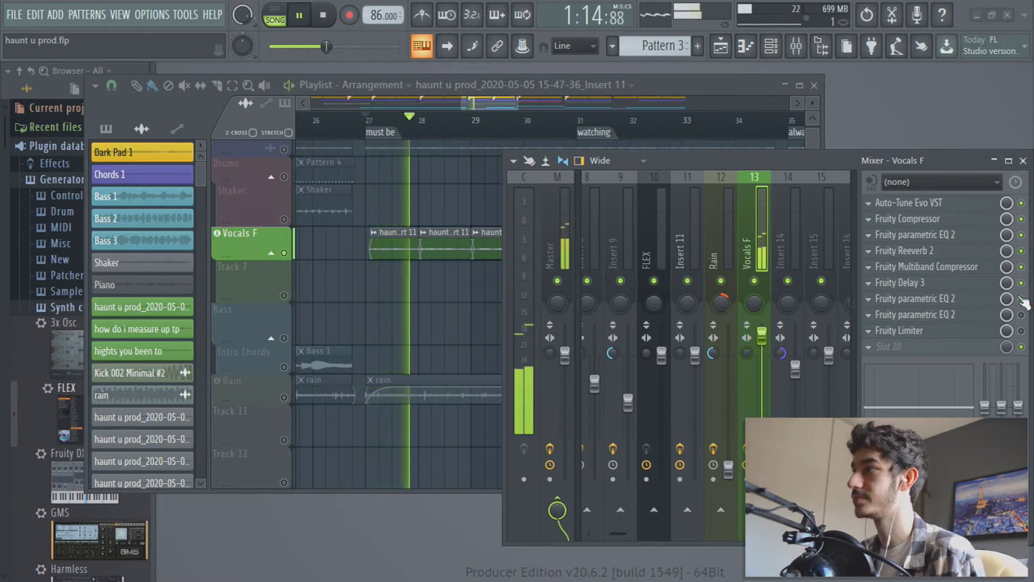
left_click(1026, 331)
key("space")
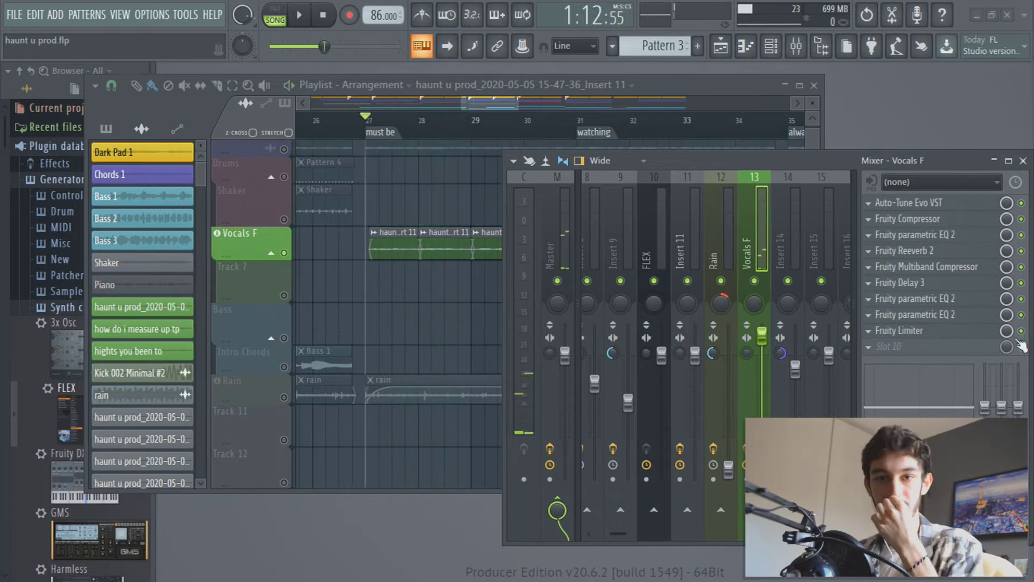
left_click_drag(915, 161, 767, 164)
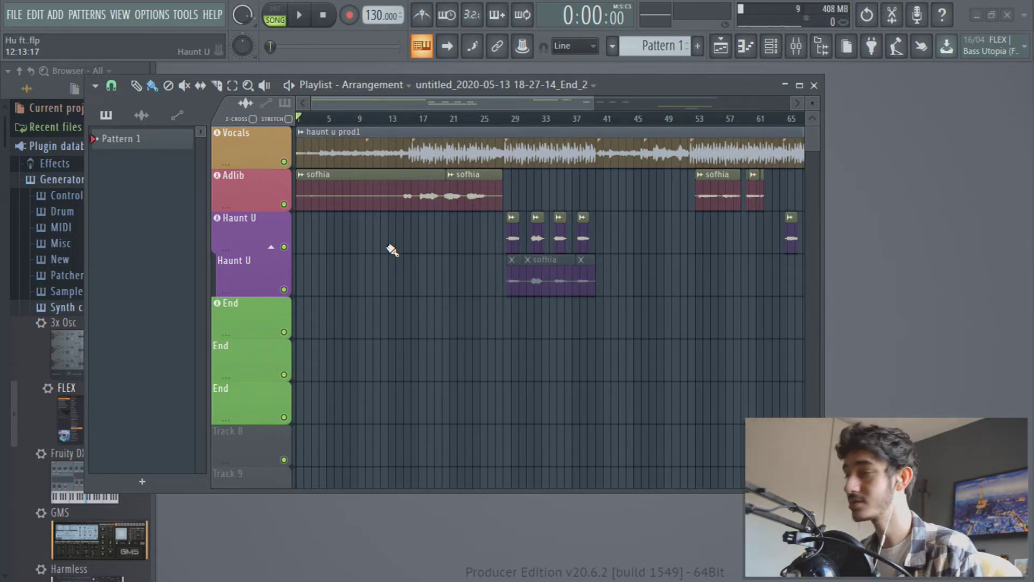
Step: Examine the clip layout of the Vocals, Adlib, Haunt U and End tracks across the Hu ft.flp playlist
scroll(576, 342, "up", 3)
scroll(591, 335, "down", 4)
scroll(570, 347, "down", 2)
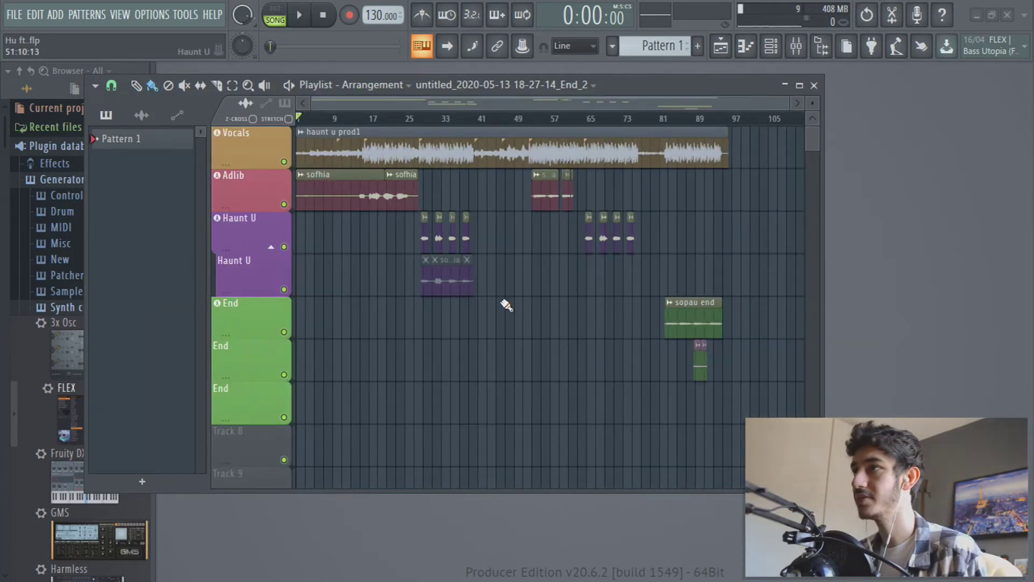
scroll(490, 108, "up", 3)
left_click_drag(490, 108, 328, 124)
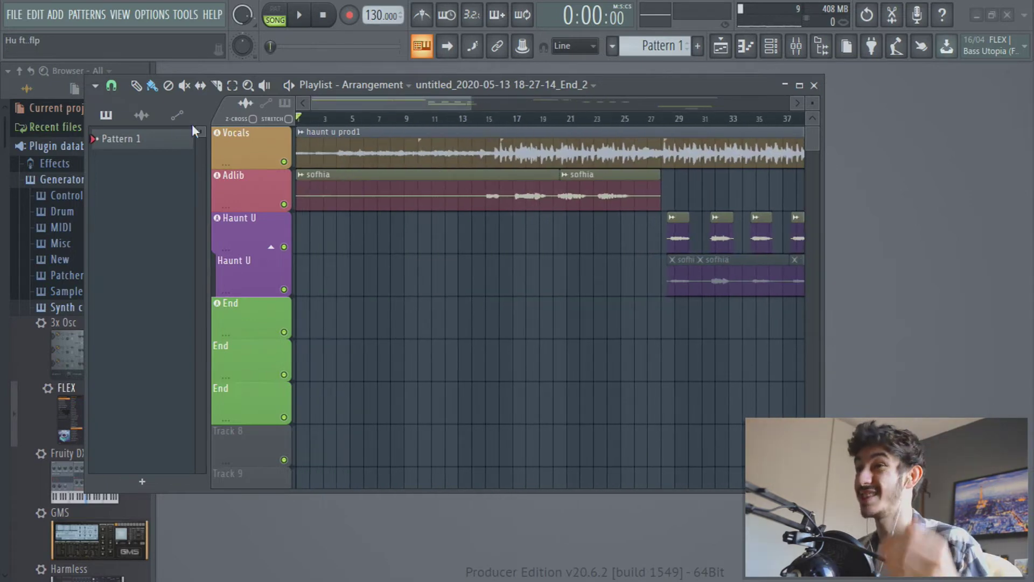
left_click(147, 116)
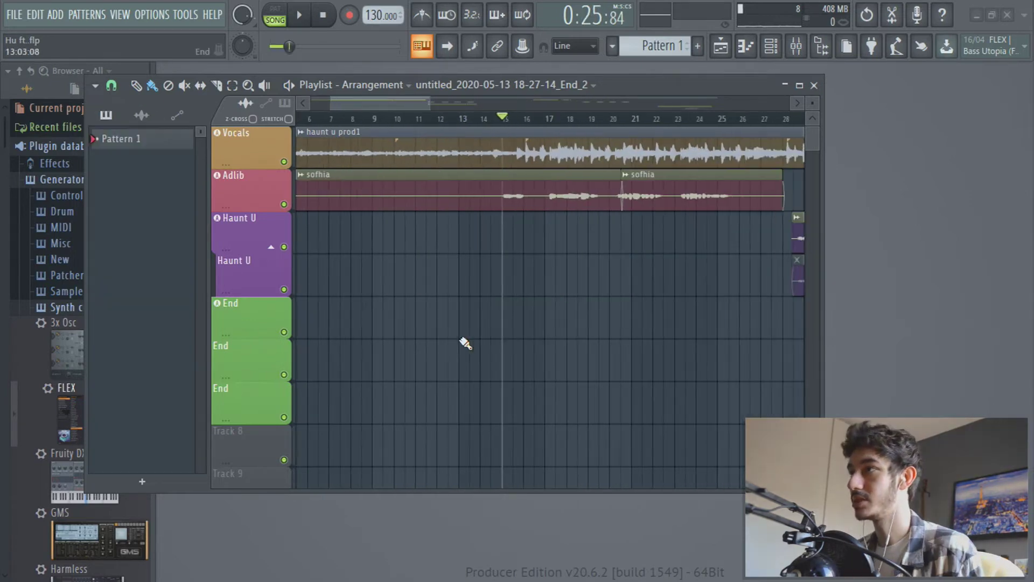
Step: Play the Hu ft.flp arrangement from bar 13 into the first Adlib phrase and stop it
left_click(462, 119)
key("space")
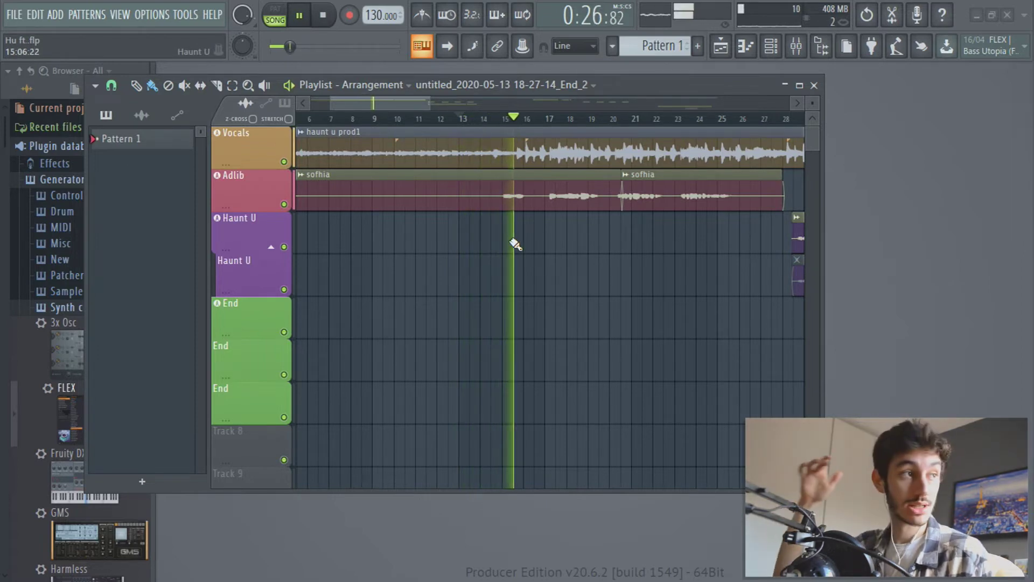
key("space")
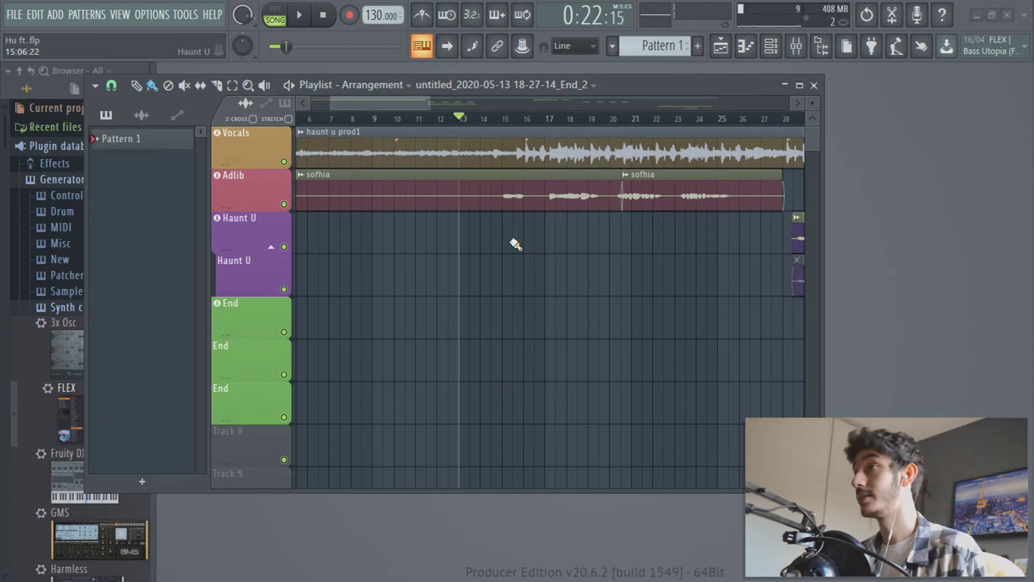
Step: Place the playhead at bar 15, show the mixer, inspect Auto-Tune Evo VST on Adlib, and close the plugin
left_click(506, 119)
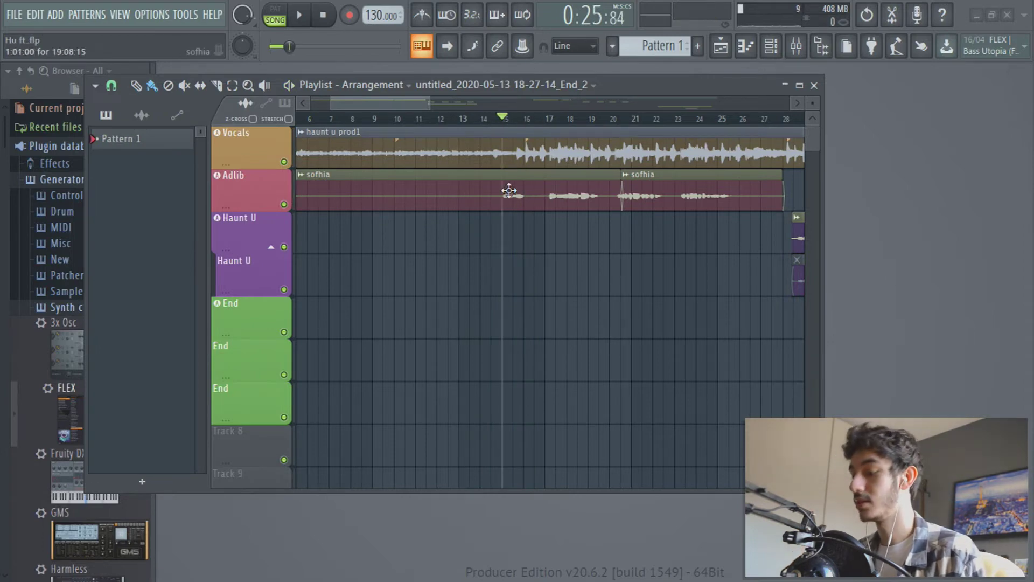
key("F9")
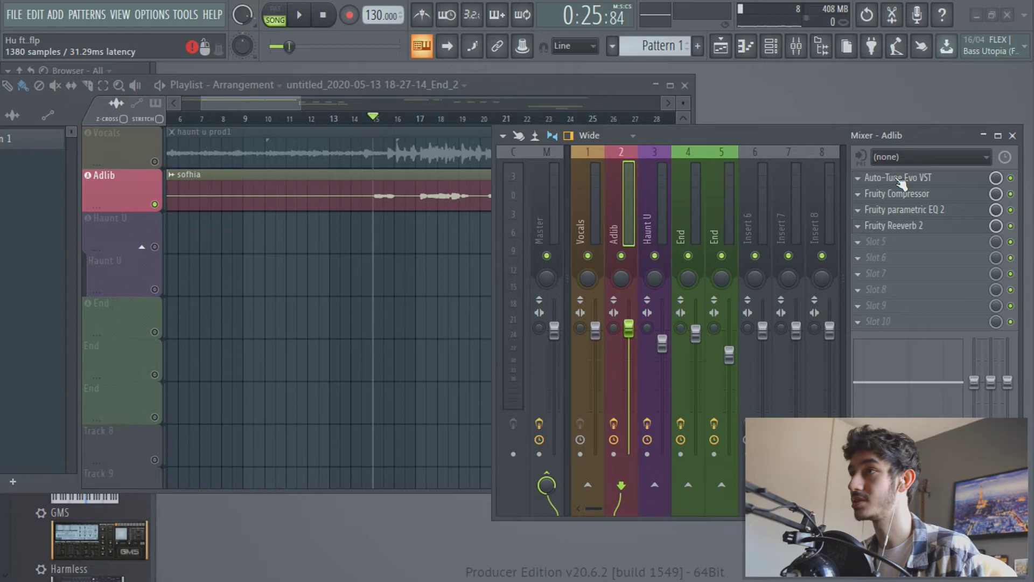
left_click(898, 178)
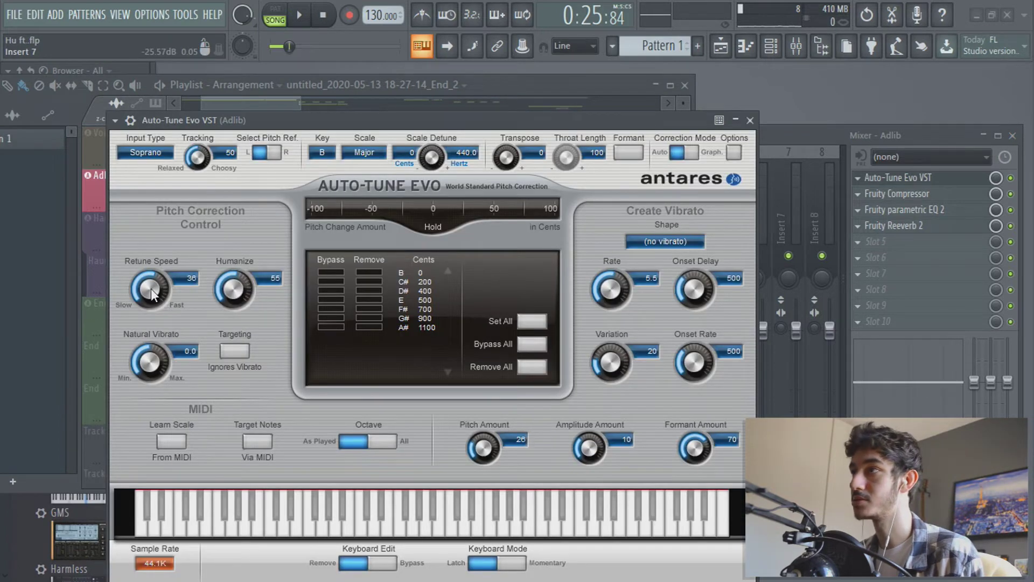
left_click(750, 121)
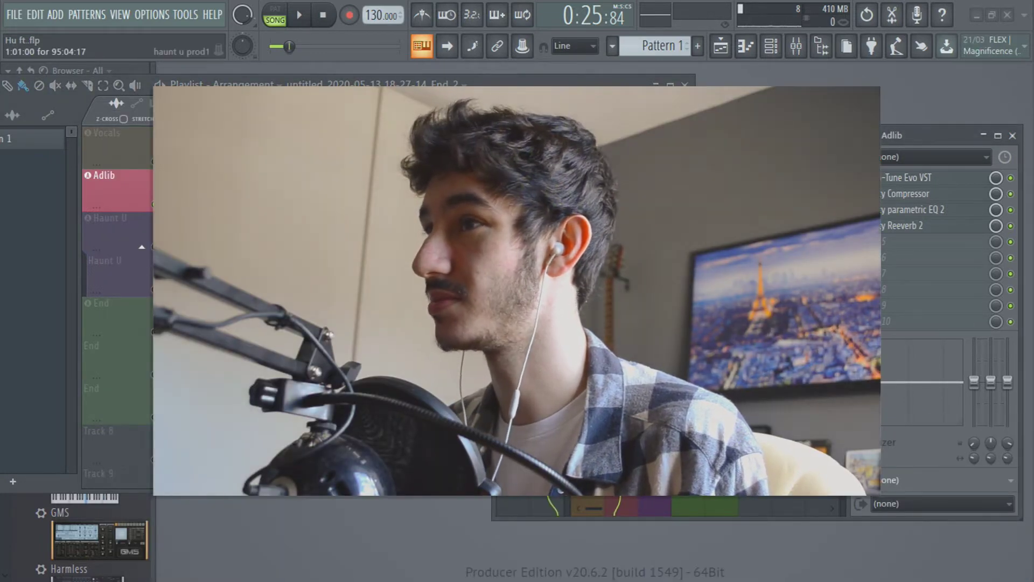
Step: Bypass the compressor, EQ and reverb on Adlib, and play it while switching Fruity Compressor back on
left_click(1010, 194)
left_click(1010, 210)
left_click(1011, 226)
key("space")
left_click(1010, 194)
key("space")
Step: Re-enable Fruity parametric EQ 2 on Adlib, inspect its curve, and close the EQ window
left_click(1010, 210)
left_click(905, 209)
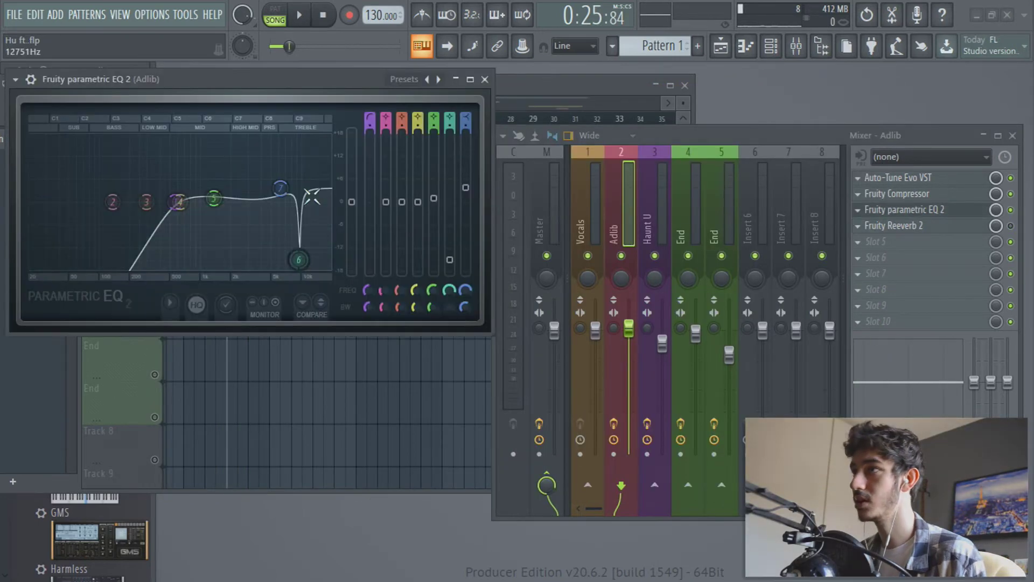
left_click(485, 79)
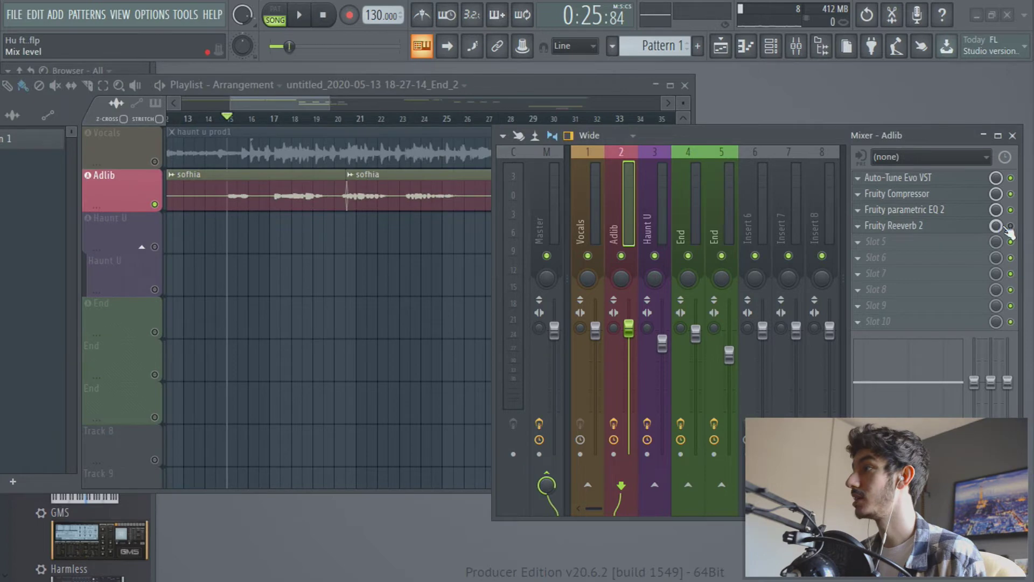
Step: Play the soloed Adlib track from bar 15 with Fruity Reeverb 2 enabled, and replay it through the second phrase
key("space")
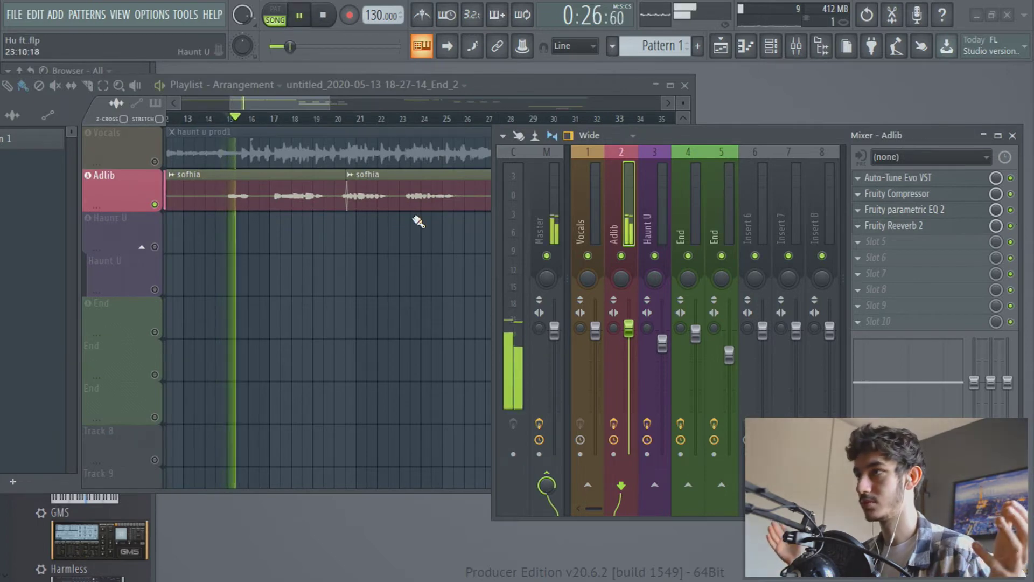
key("space")
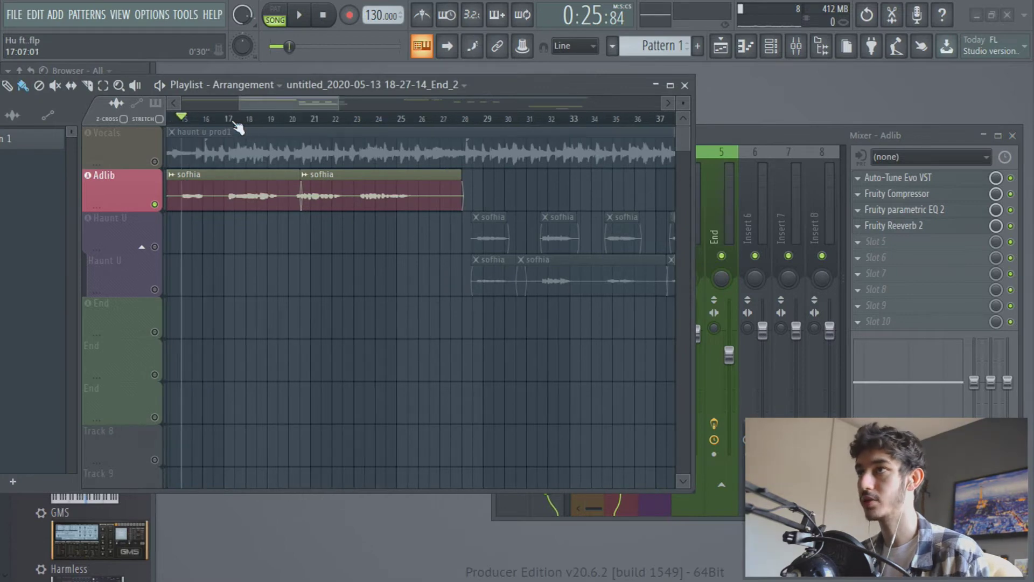
key("space")
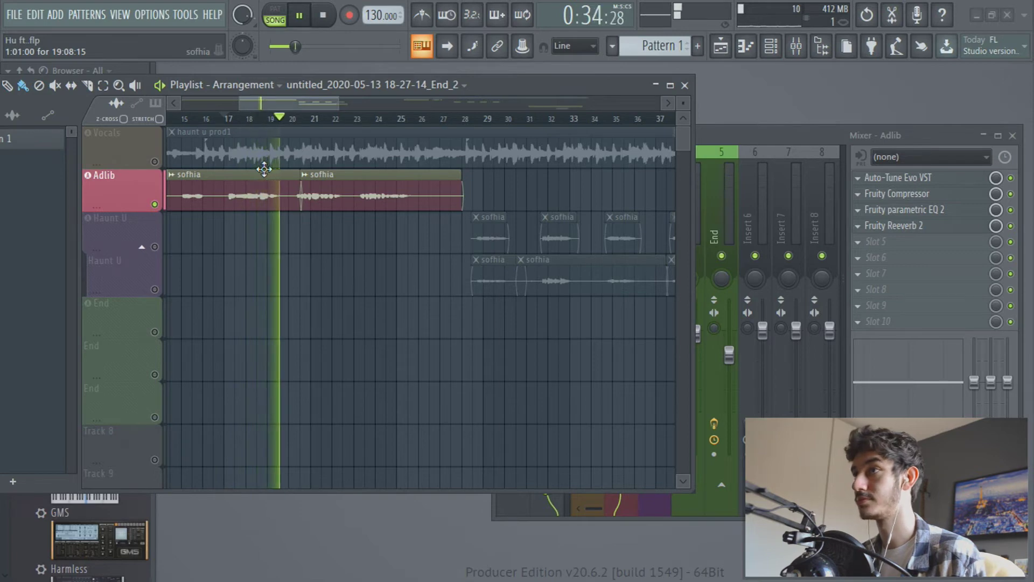
key("space")
Step: Unmute the Vocals track and play it together with Adlib from bar 20
mouse_move(402, 119)
left_mouse_down()
mouse_move(385, 119)
mouse_move(401, 119)
left_mouse_up()
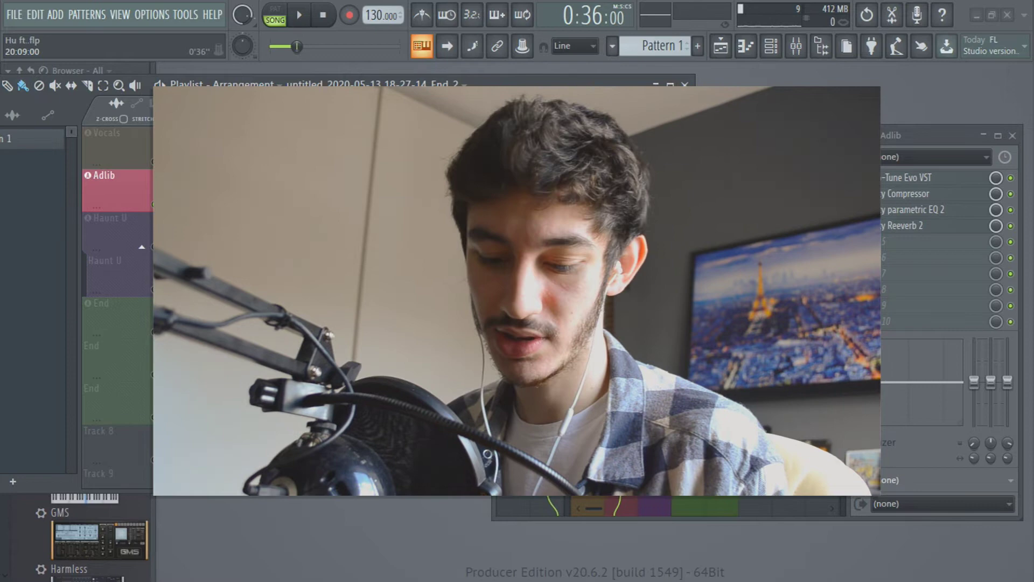
left_click(154, 162)
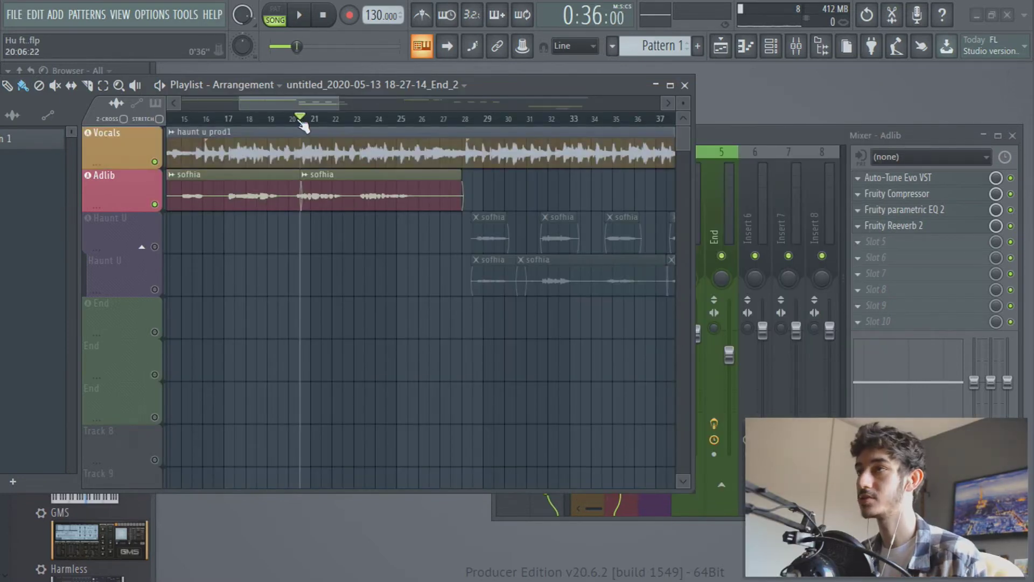
key("space")
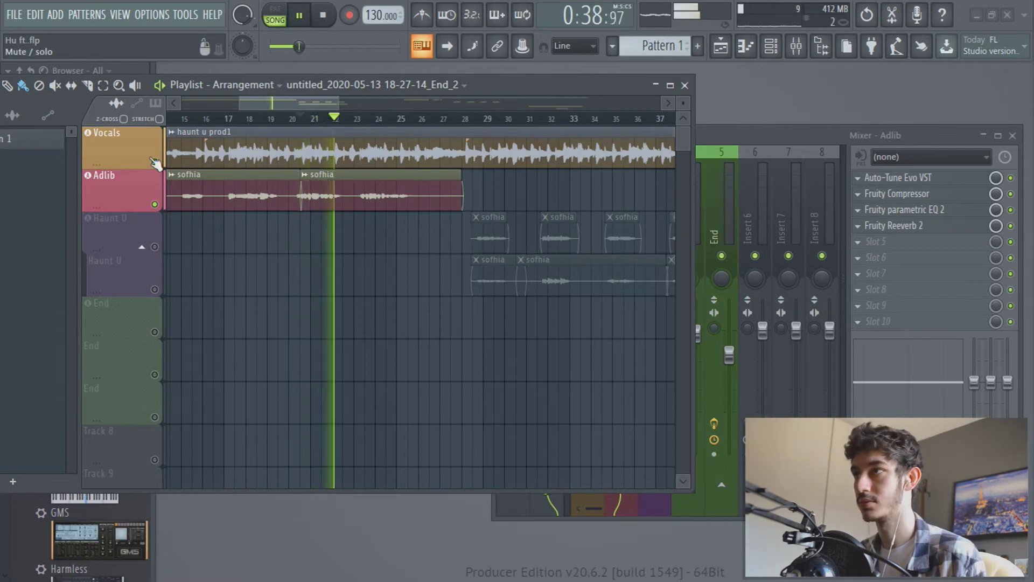
key("space")
Step: Solo the Vocals track and play it from bar 26 up to the Haunt U clips
left_click(421, 119)
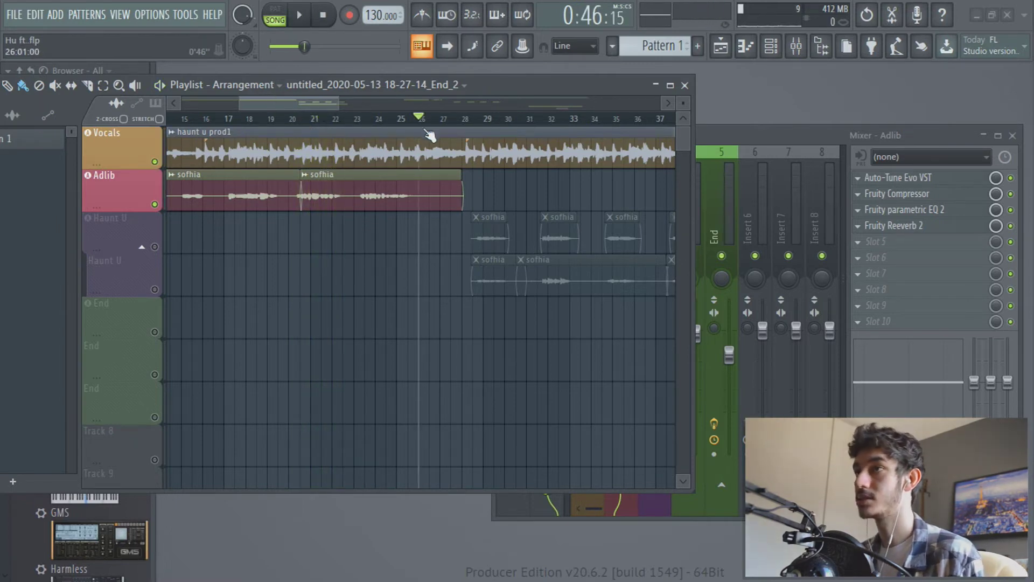
right_click(155, 162)
scroll(331, 105, "right", 3)
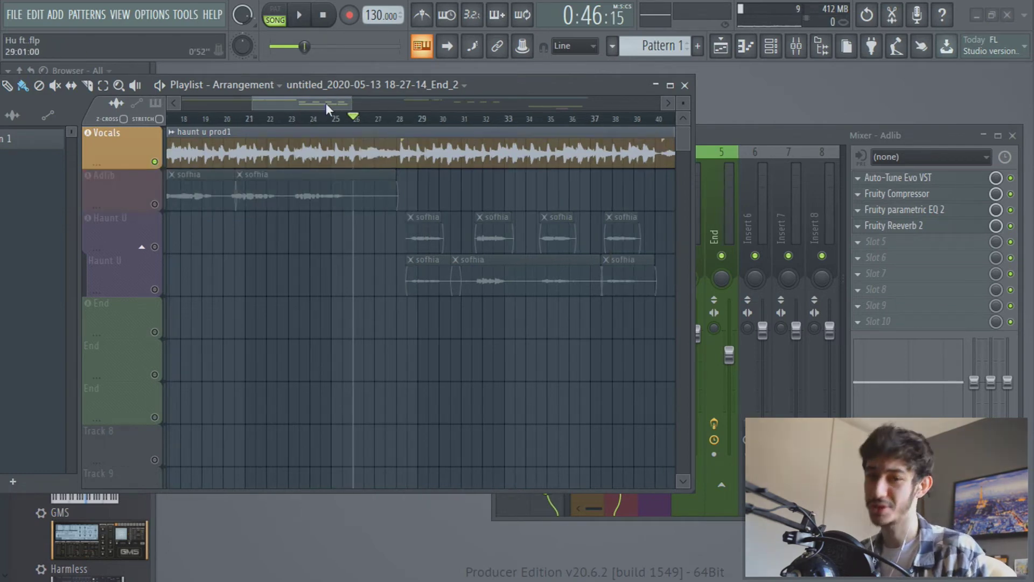
key("space")
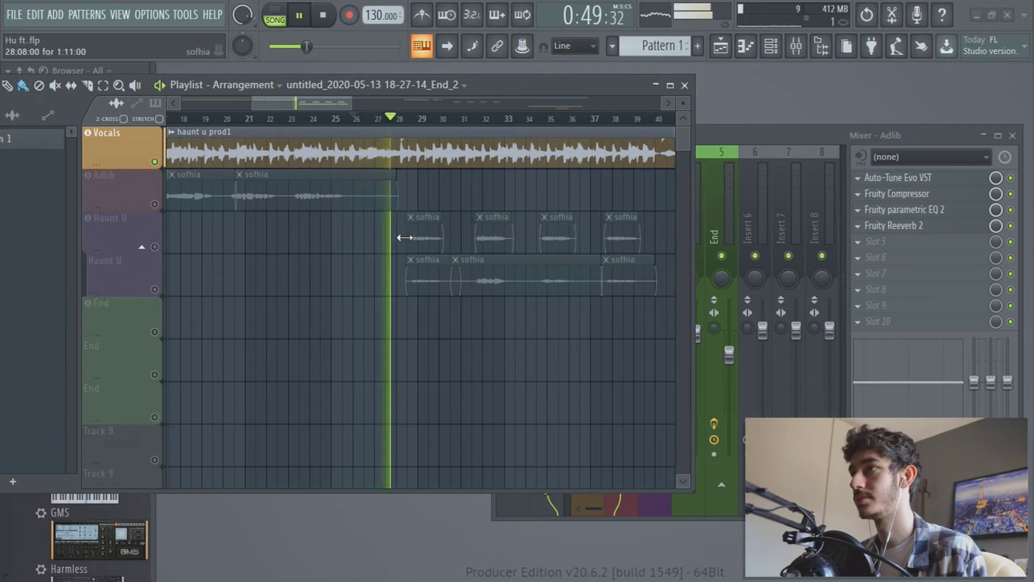
key("space")
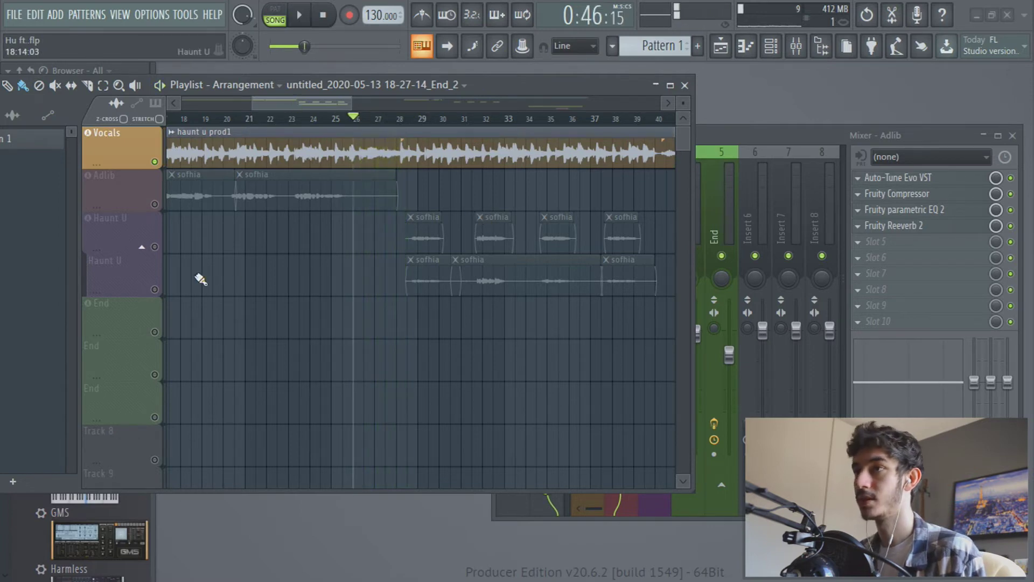
Step: Unmute both Haunt U tracks, play them with Vocals from bar 28, and leave only Haunt U soloed
left_click(158, 250)
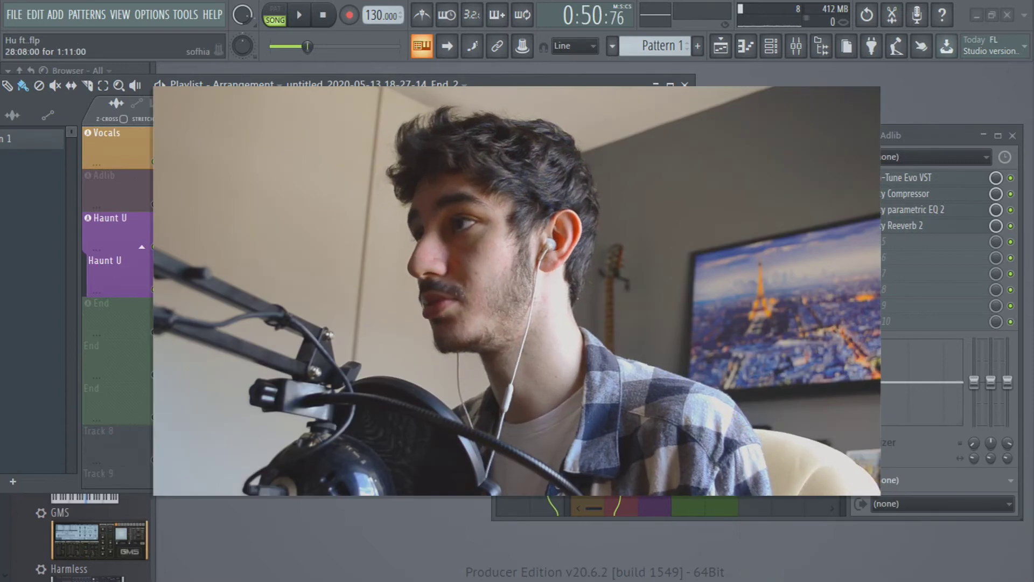
key("space")
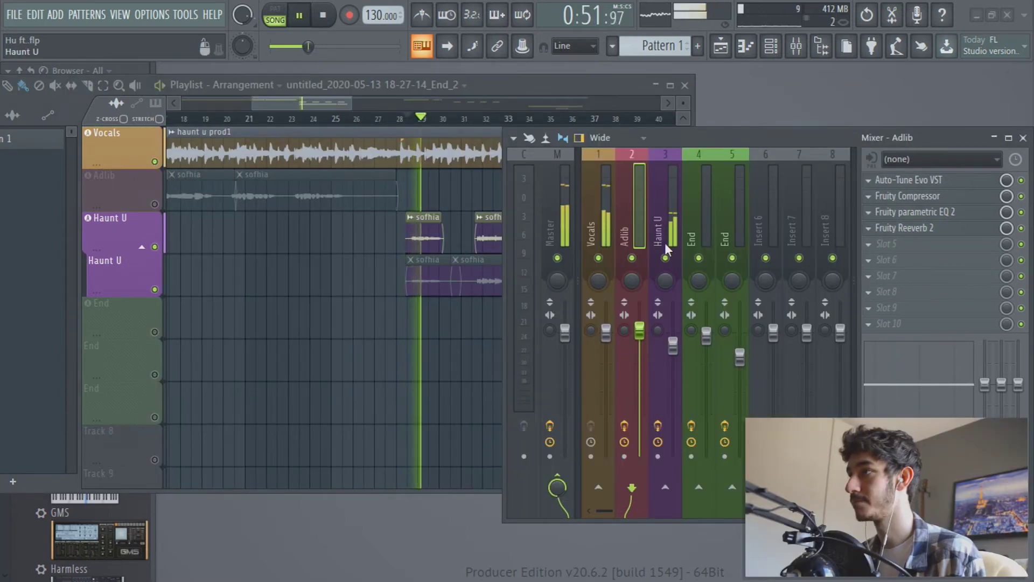
key("space")
left_click(523, 207)
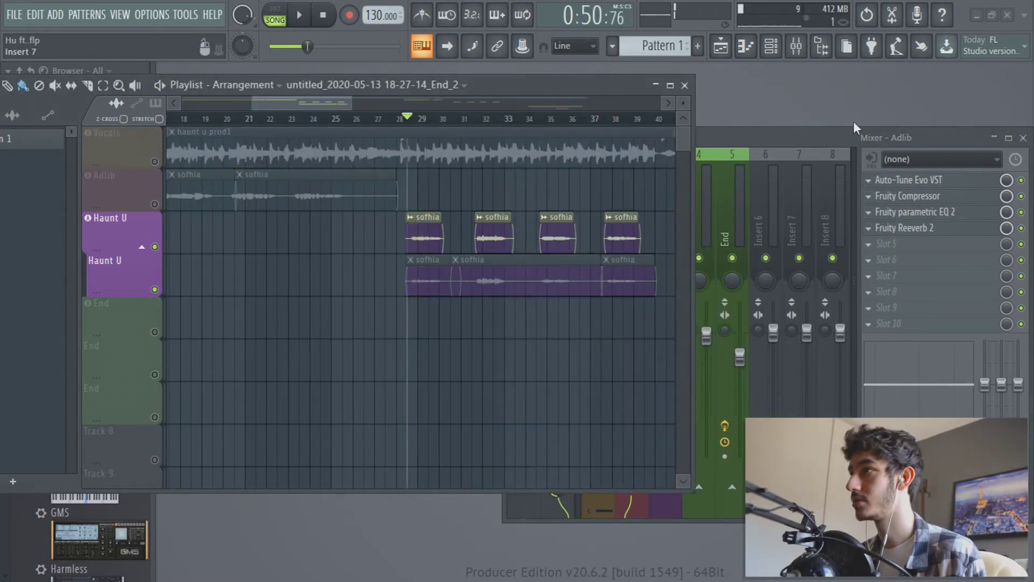
Step: Play the soloed Haunt U tracks from bar 28, select their mixer insert, and inspect its Auto-Tune Evo VST settings
left_click(759, 132)
key("space")
left_click(680, 241)
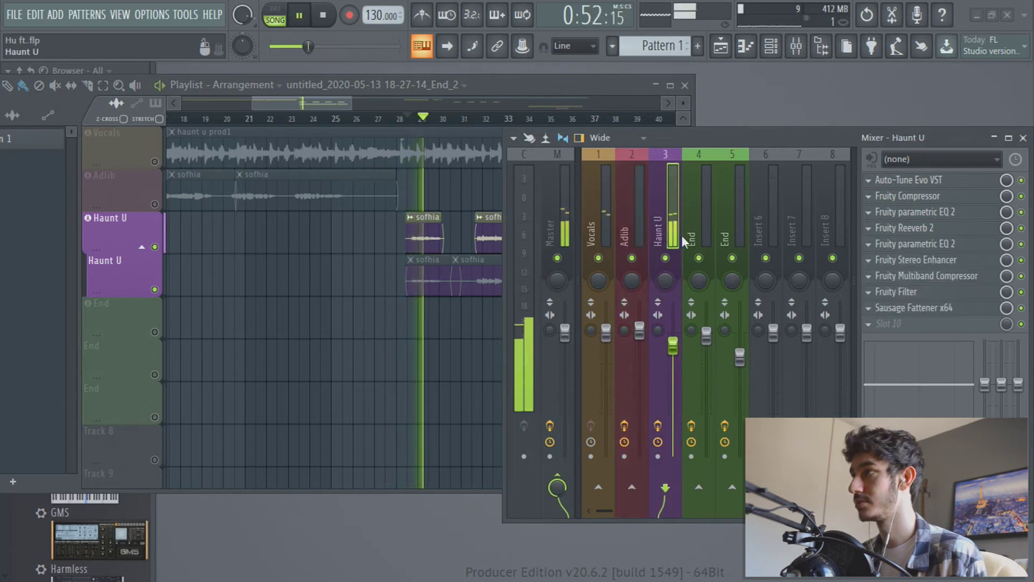
key("space")
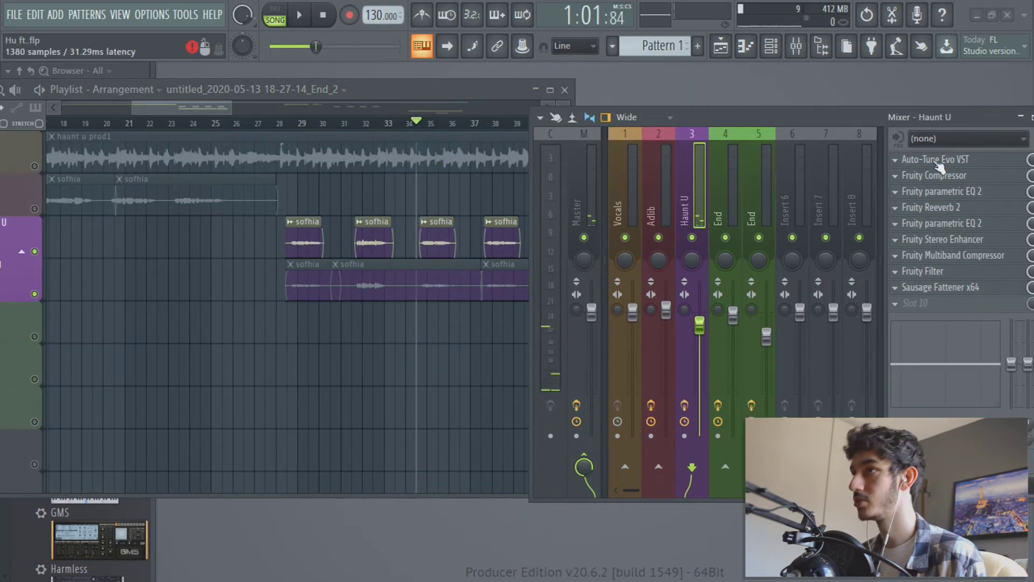
left_click(936, 161)
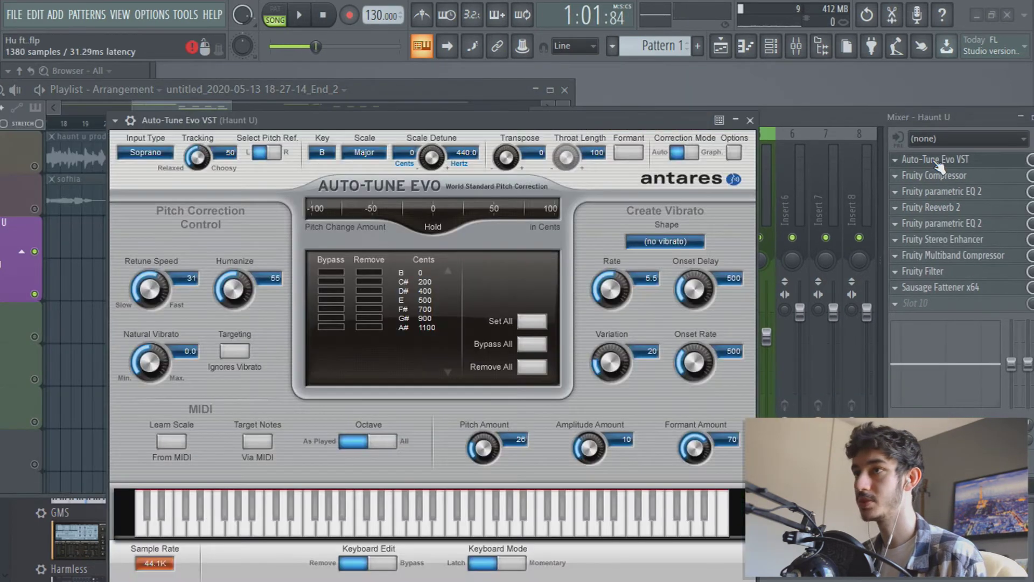
left_click(735, 120)
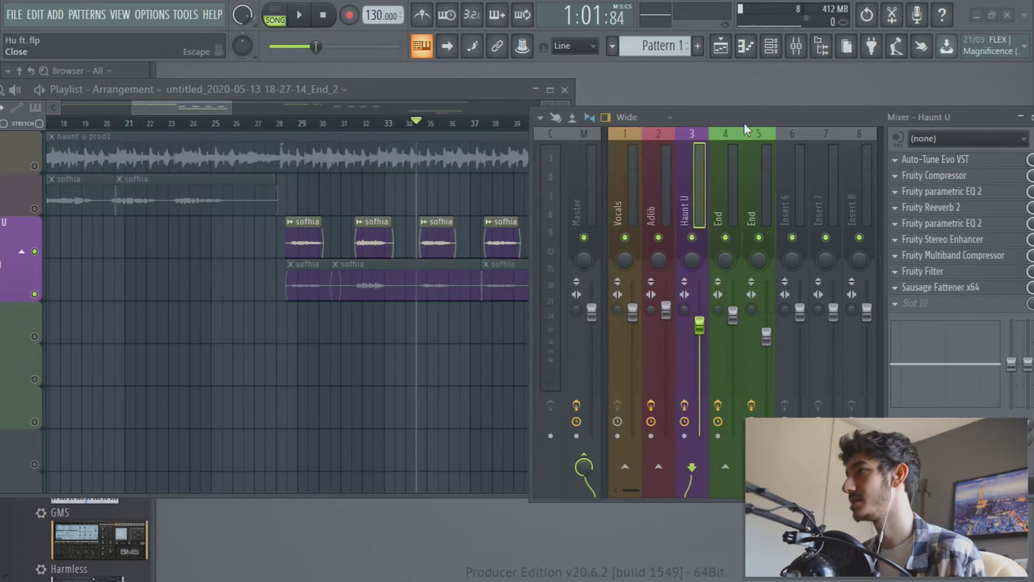
Step: Bypass the Haunt U effects from the first Fruity parametric EQ 2 through Sausage Fattener, and replay while re-enabling that EQ and Fruity Reeverb 2
left_click_drag(1012, 280, 1012, 184)
key("space")
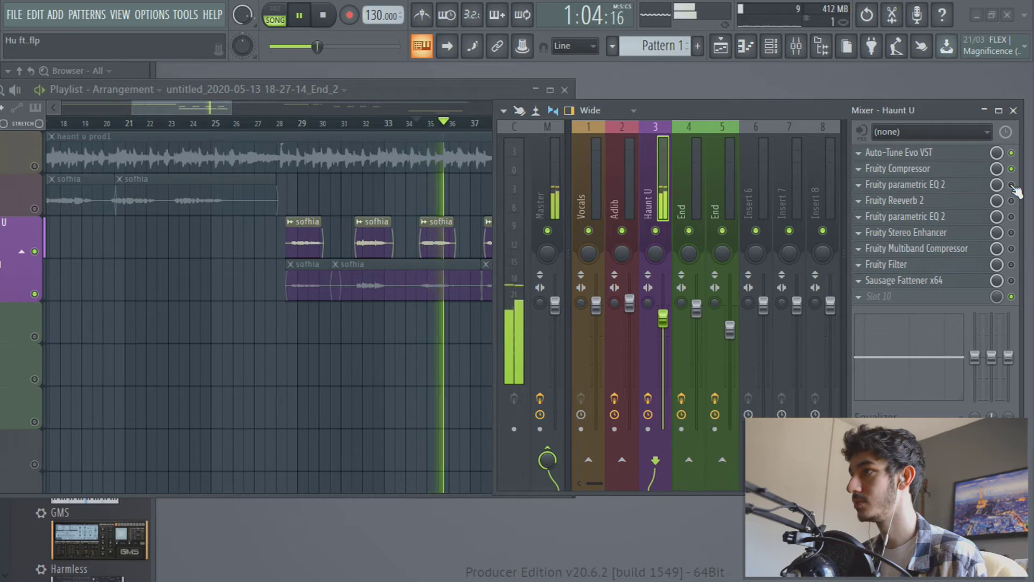
key("space")
key("space")
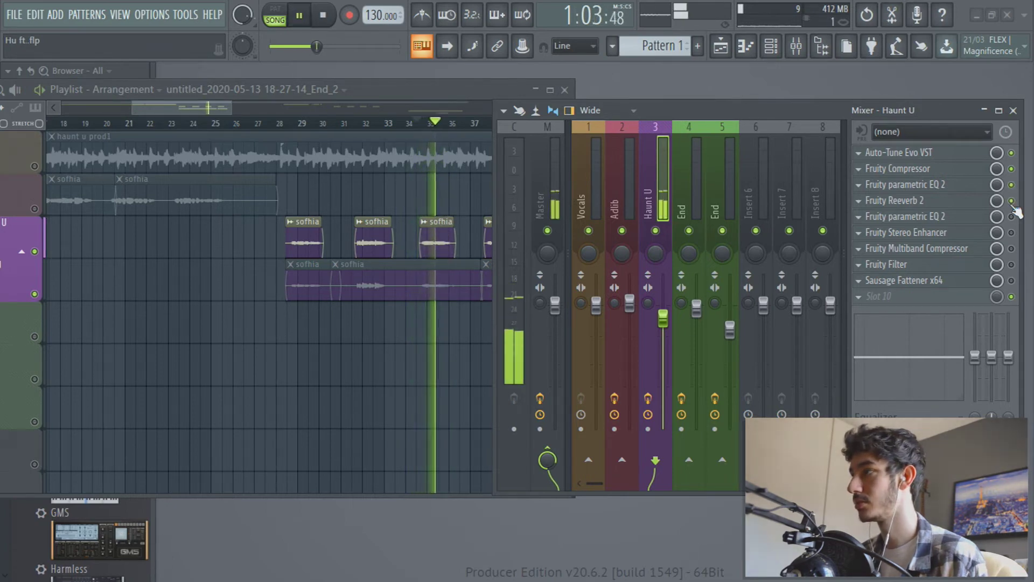
key("space")
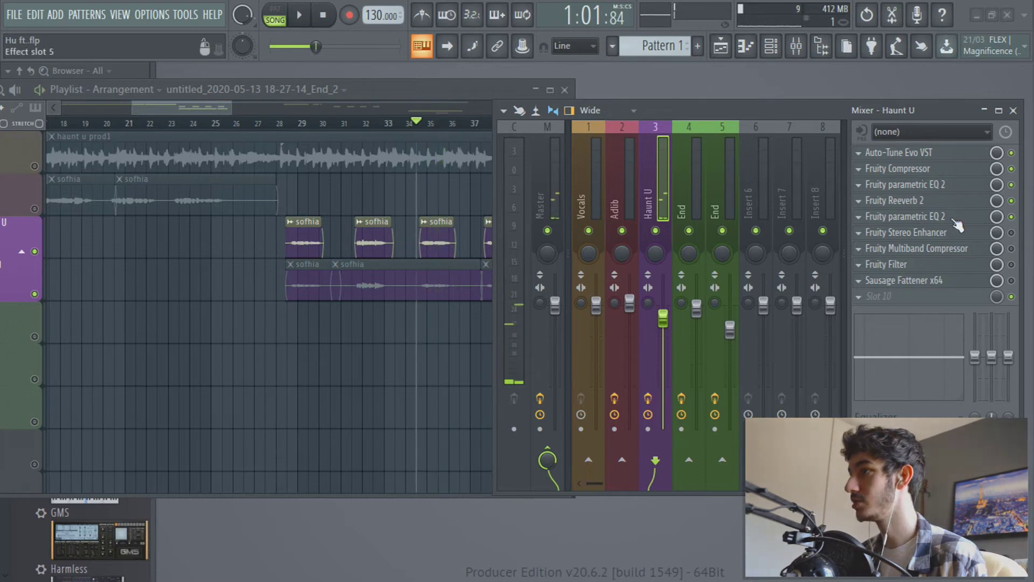
Step: Replay Haunt U while re-enabling its second EQ, Stereo Enhancer, Multiband Compressor and Fruity Filter, and inspect the Fruity Filter settings
key("space")
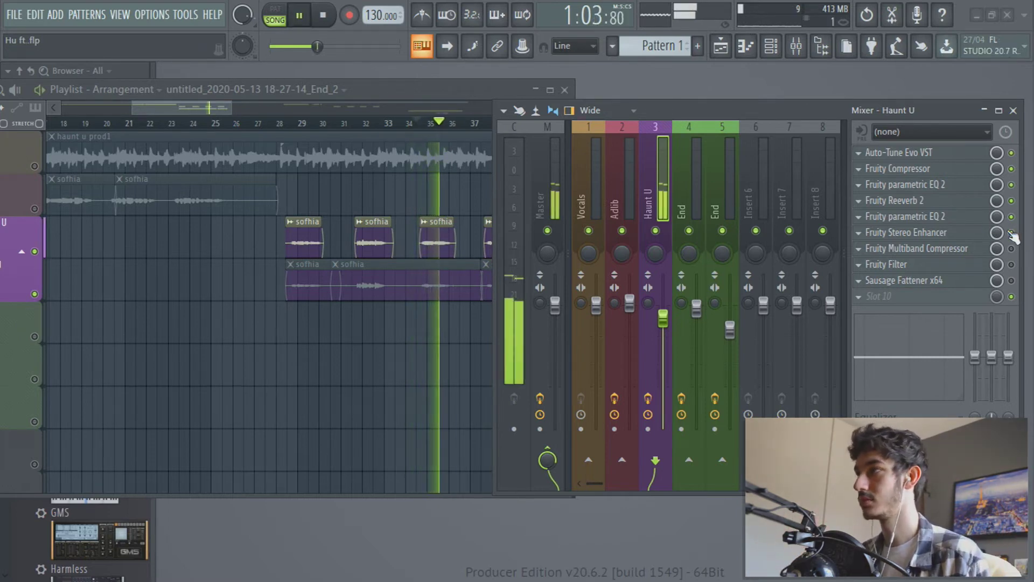
key("space")
left_click(1011, 264)
key("space")
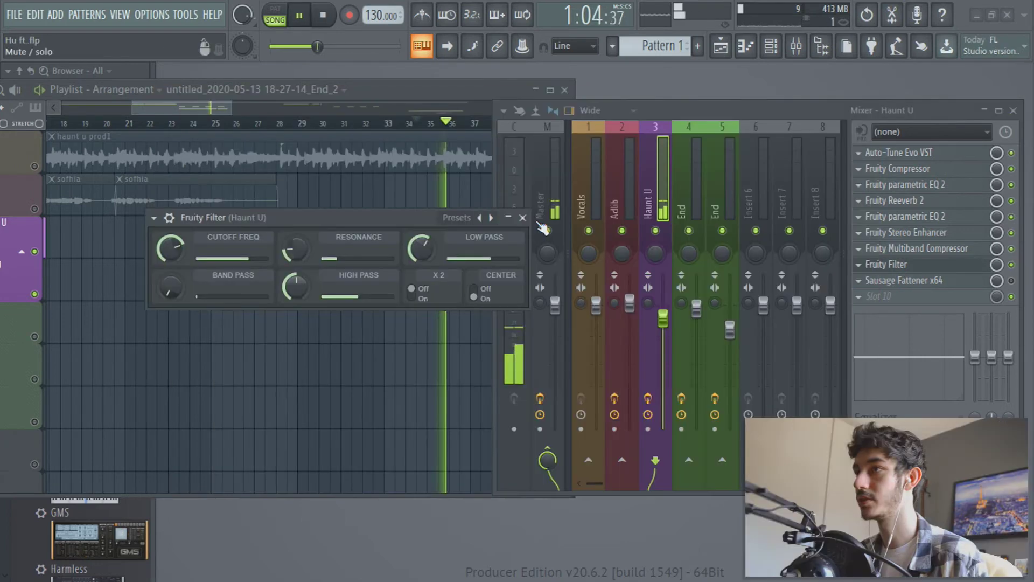
key("space")
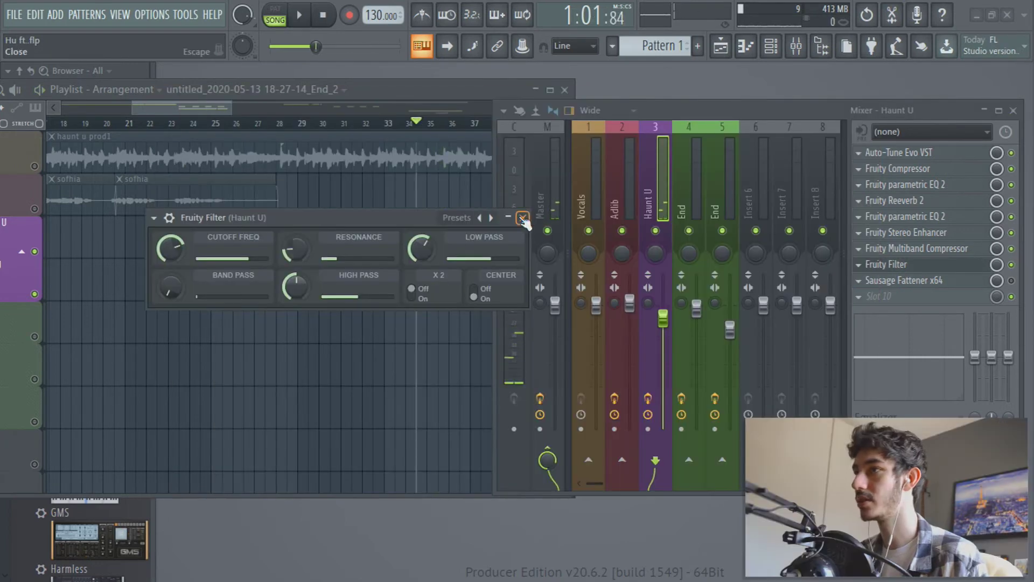
left_click(522, 219)
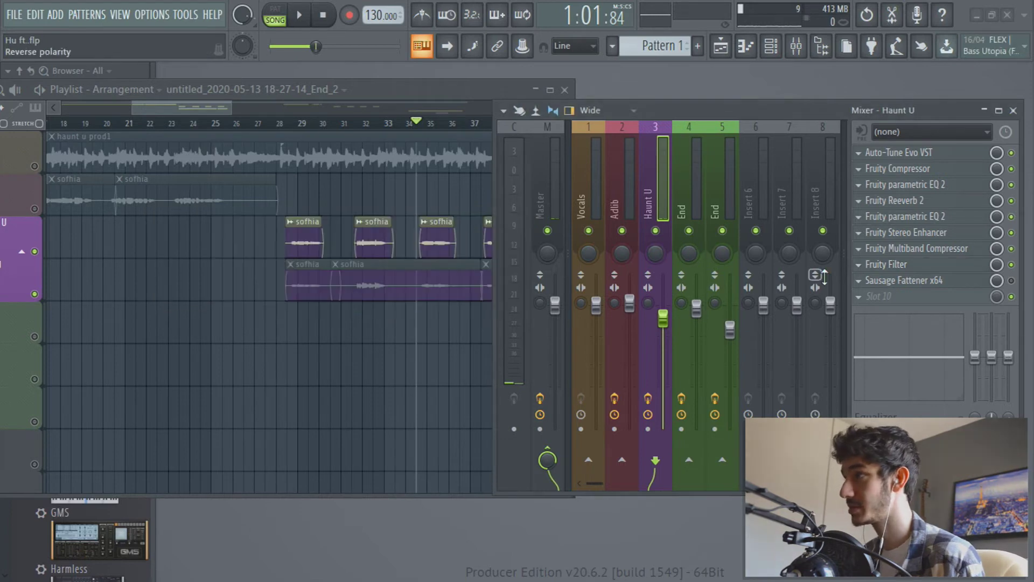
Step: Inspect Sausage Fattener x64 on the Haunt U insert, and compare playback with the effect bypassed and enabled
left_click(906, 285)
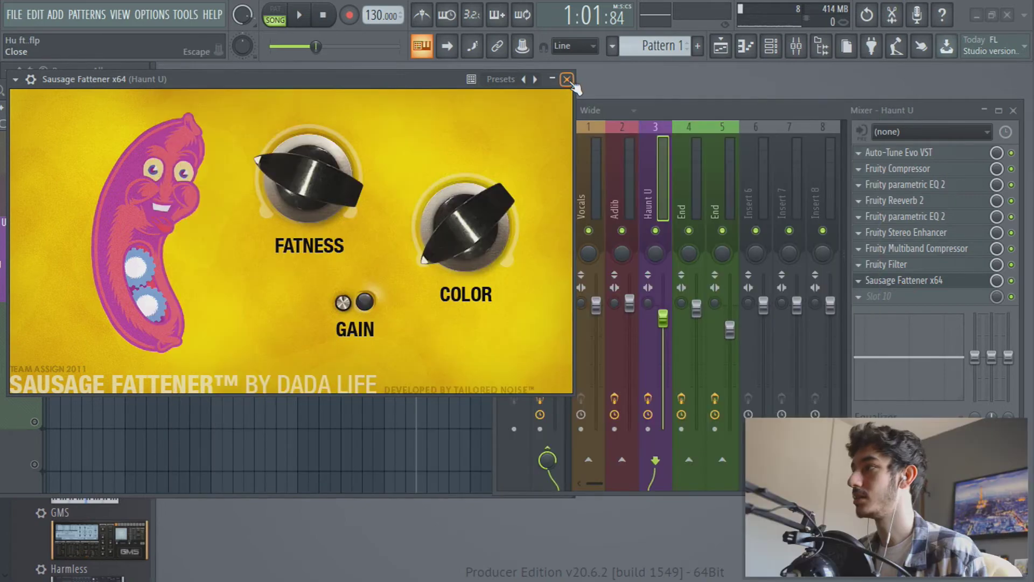
left_click(906, 284)
key("space")
key("space")
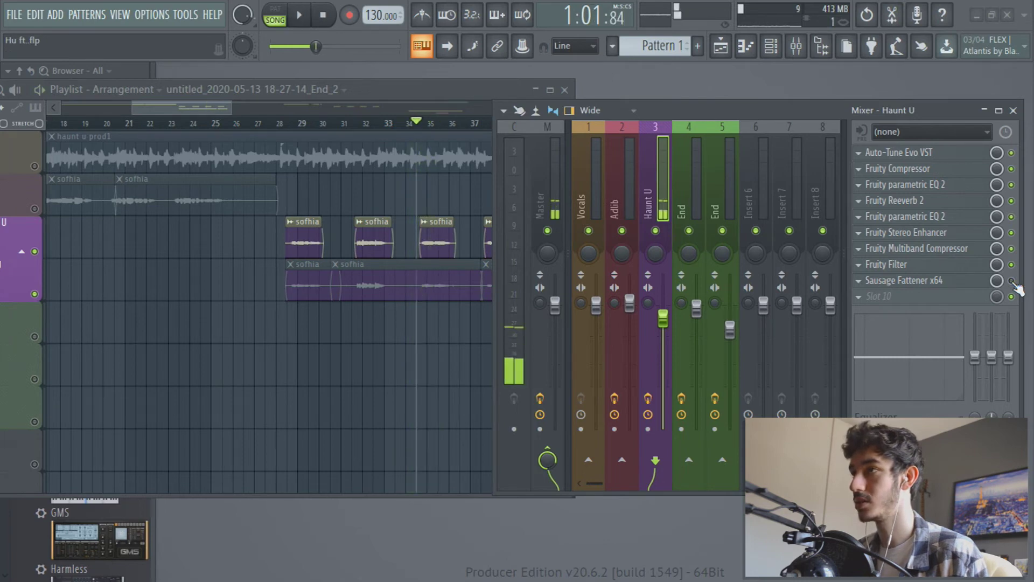
key("space")
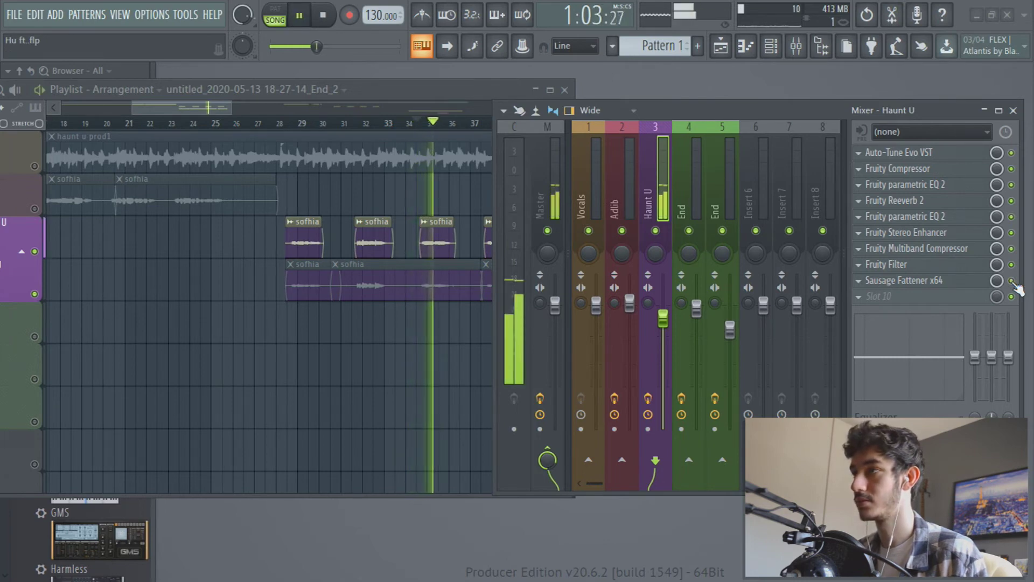
Step: Solo the Adlib track and play its clips from bar 53 to about bar 59
key("space")
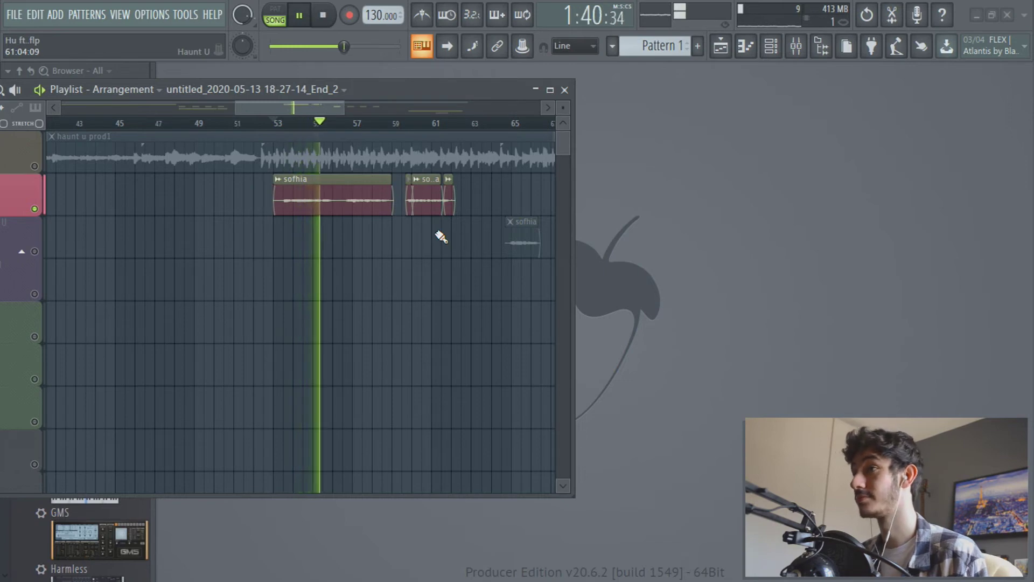
key("space")
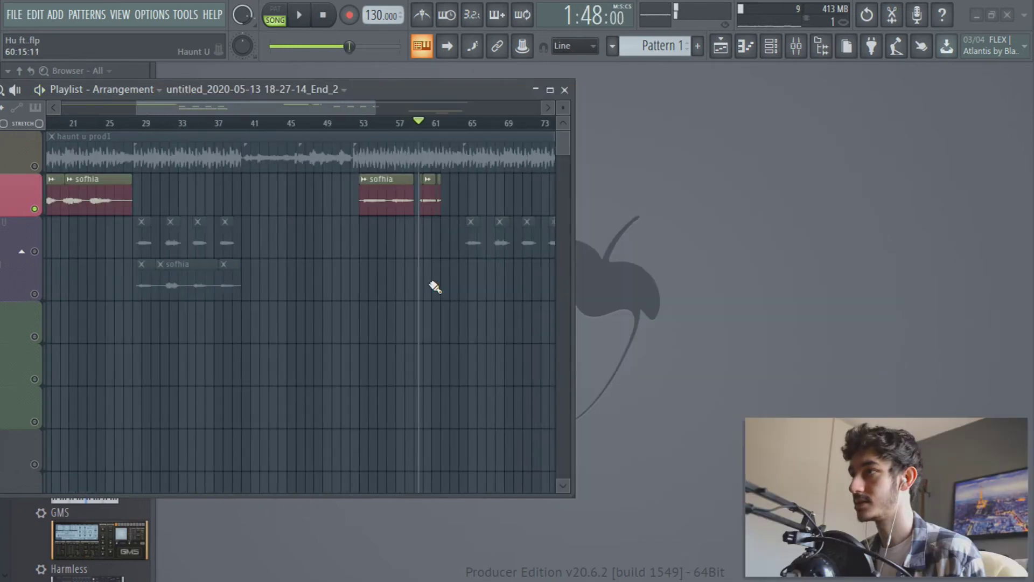
scroll(435, 287, "up", 5)
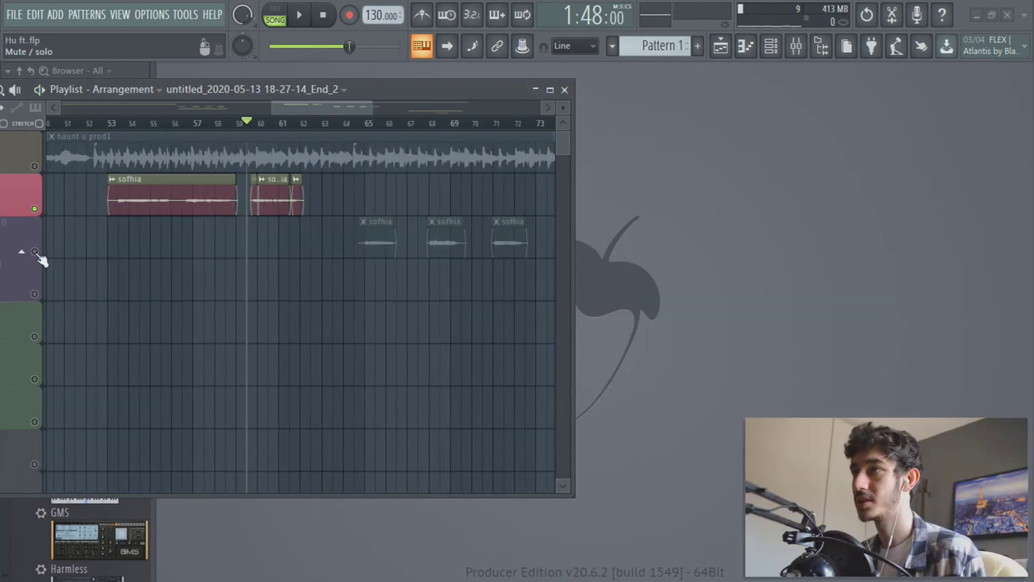
Step: Solo the upper Haunt U track and play its second group of clips from bar 64
right_click(36, 252)
left_click(356, 126)
key("space")
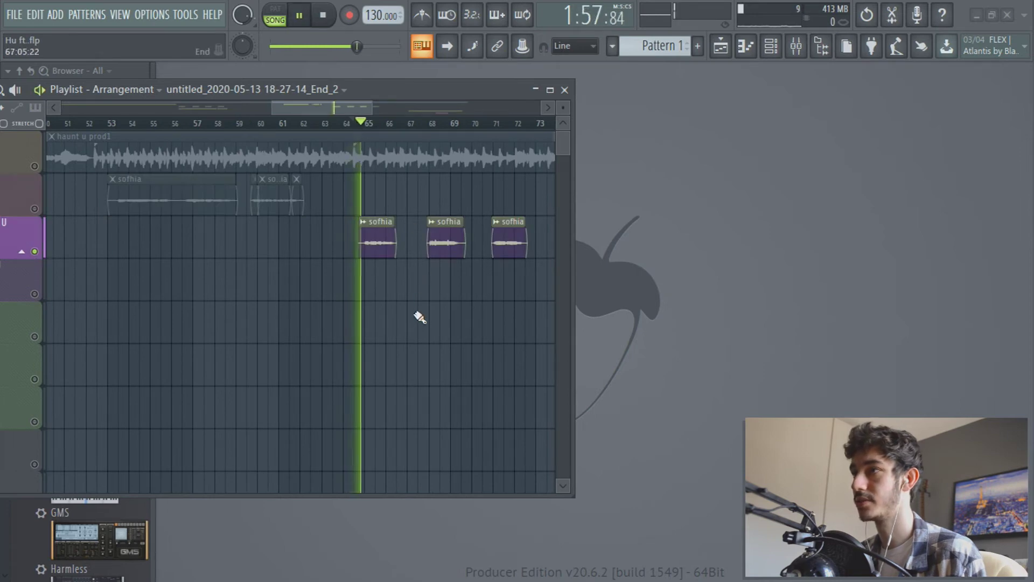
scroll(461, 312, "down", 5)
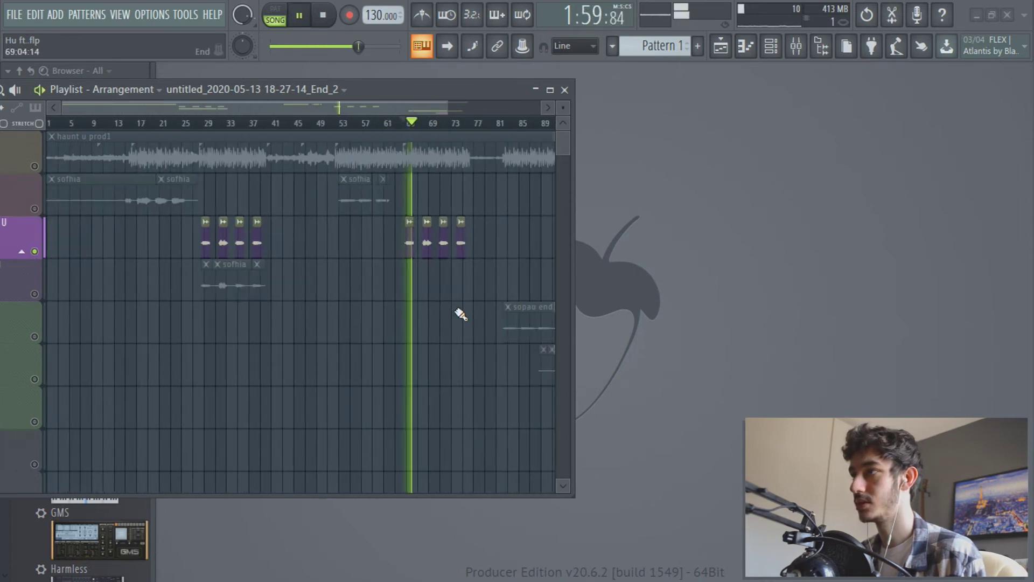
key("space")
Step: Solo the uppermost End track and place the playhead at bar 82, where the sopau end clip starts
scroll(501, 267, "down", 1)
scroll(496, 212, "up", 1)
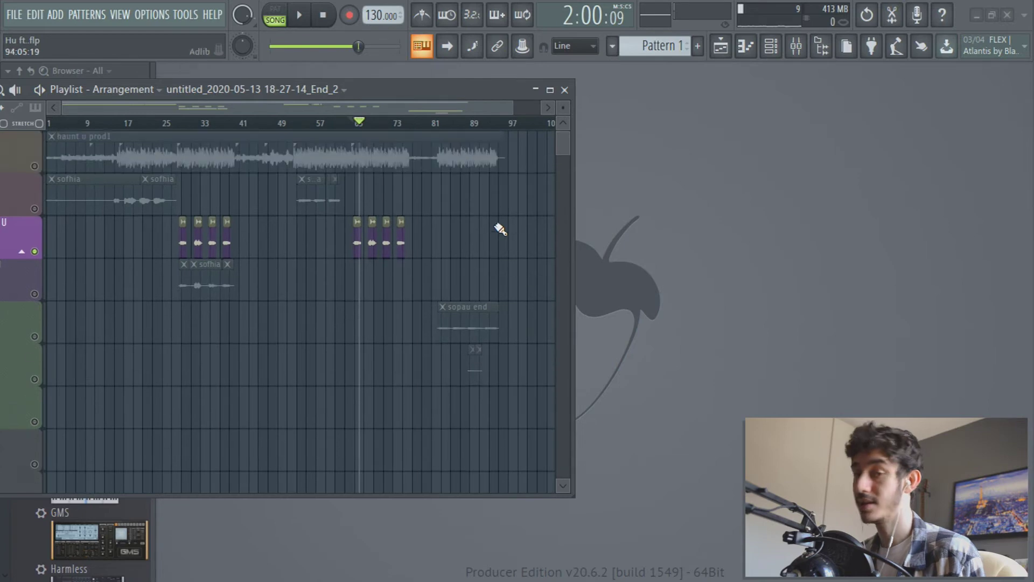
scroll(508, 260, "up", 4)
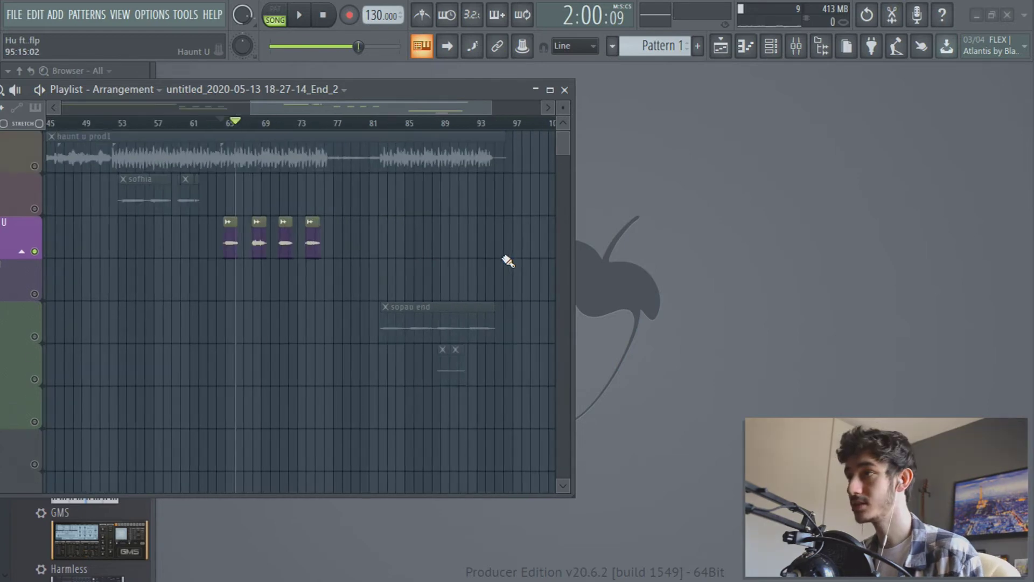
right_click(34, 337)
left_click_drag(332, 127, 322, 126)
Step: Select End mixer insert 4, play the sopau end clip, and open the insert's last Fruity parametric EQ 2
key("F9")
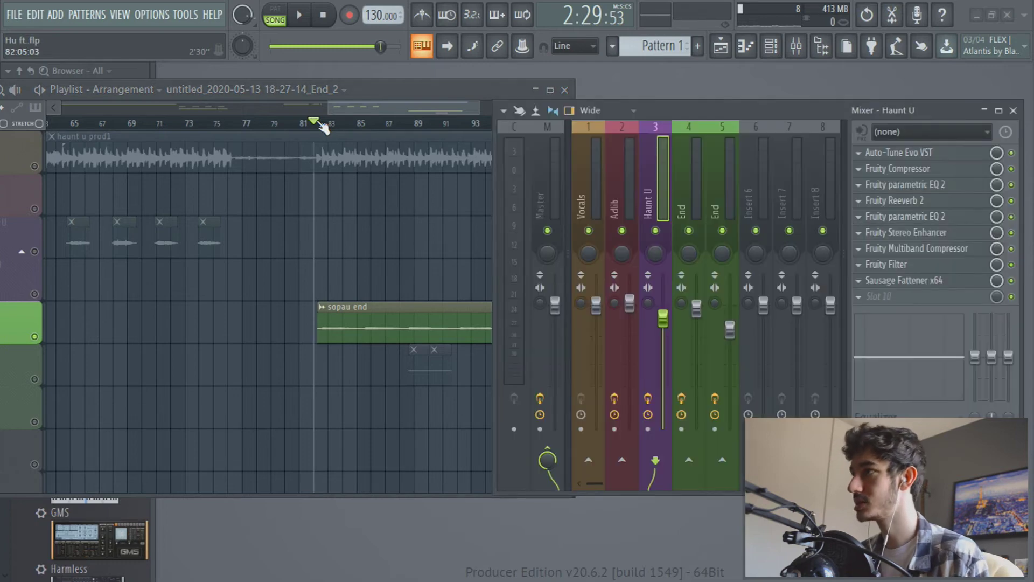
left_click(684, 189)
key("space")
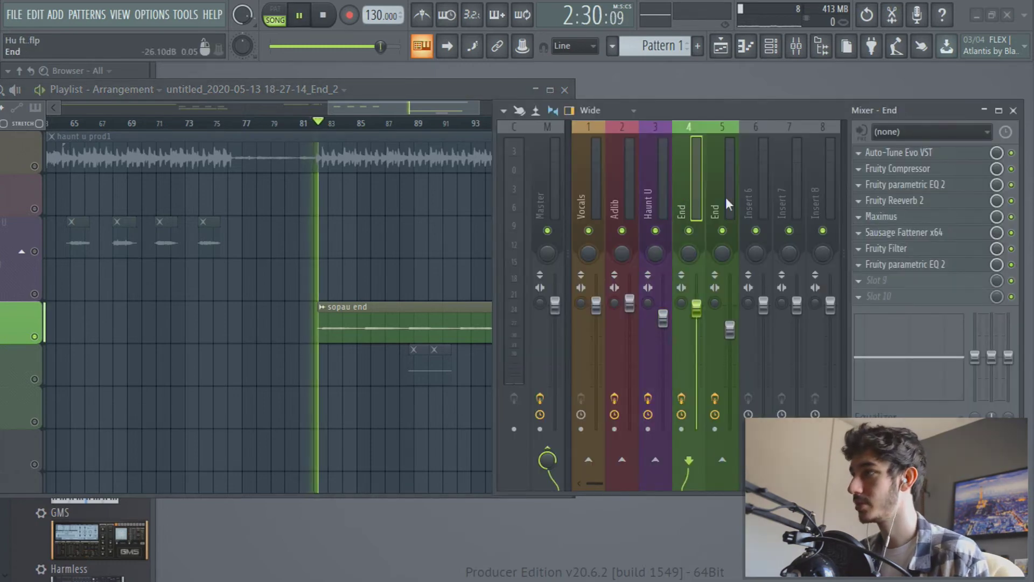
left_click(918, 264)
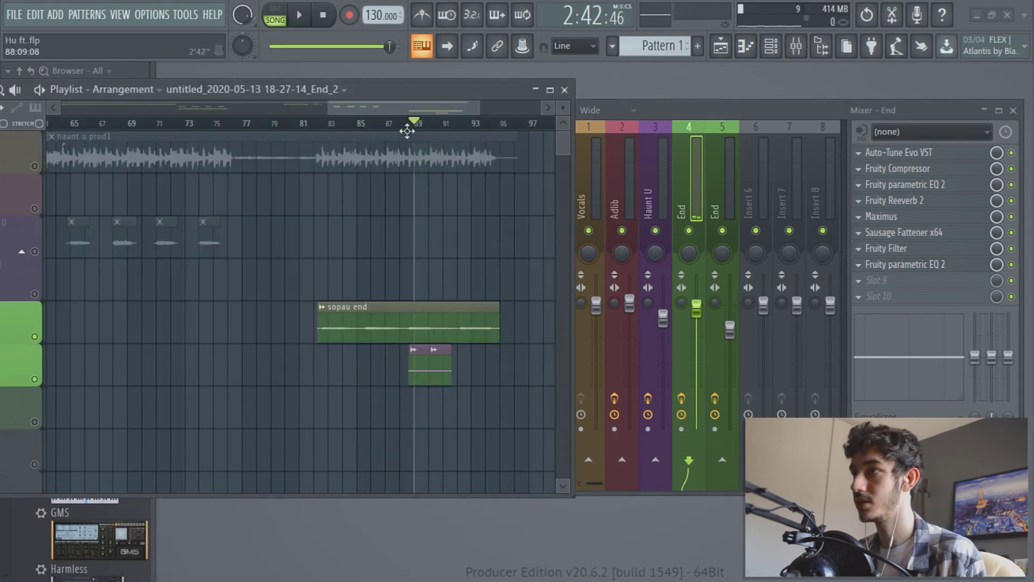
Step: Play the two upper End tracks together from bar 88, and solo the Adlib track
key("space")
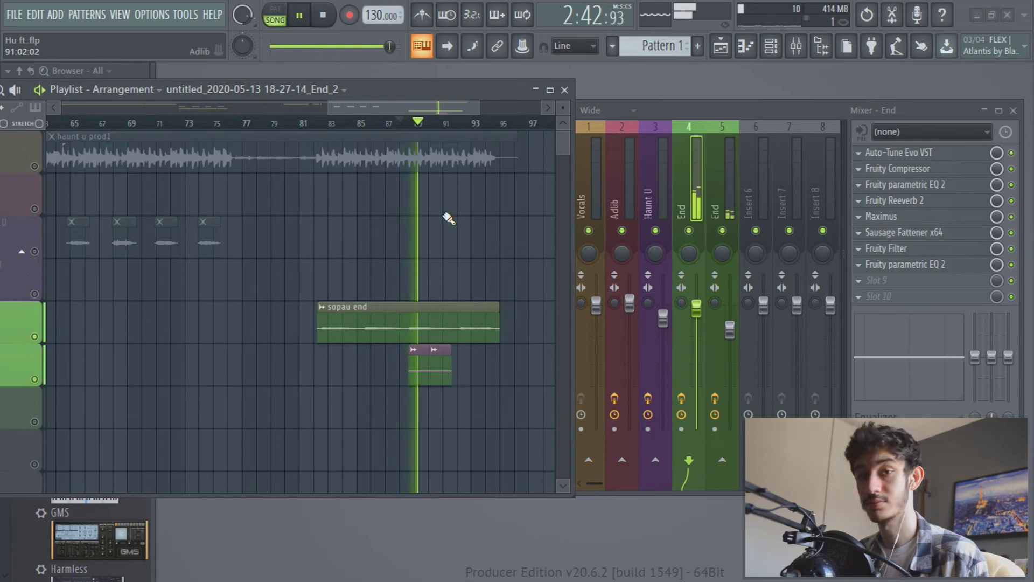
key("space")
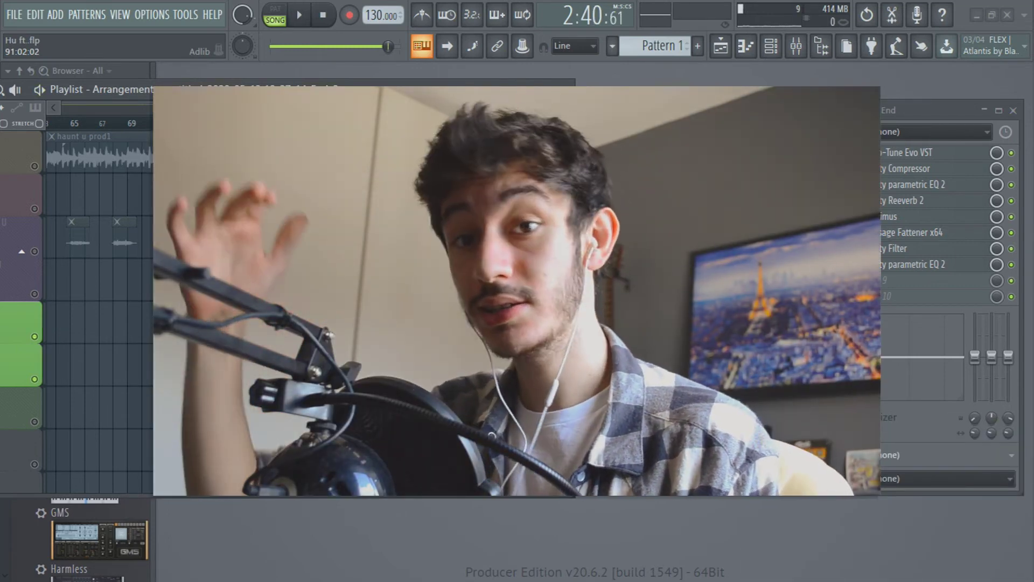
key("space")
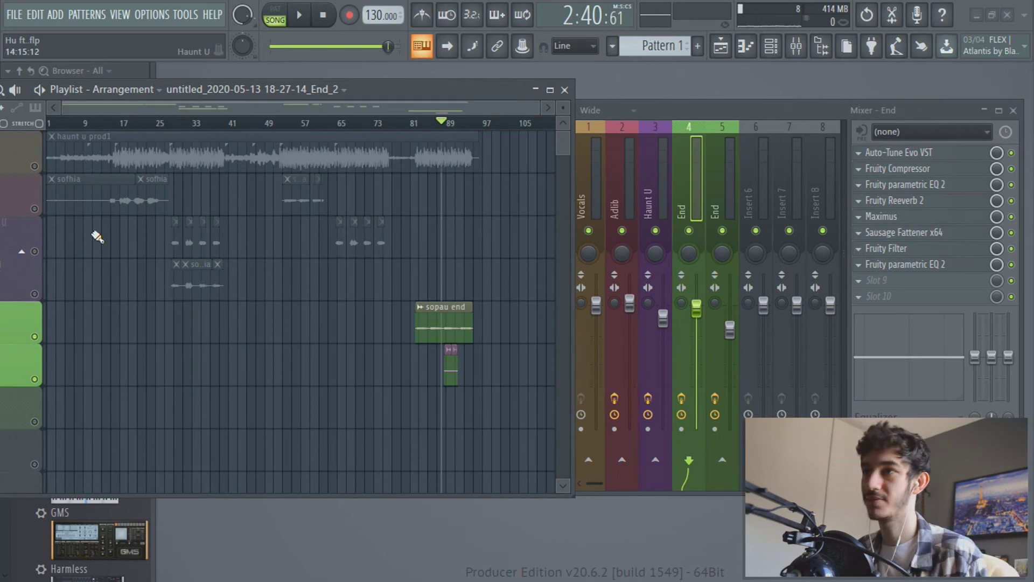
right_click(38, 209)
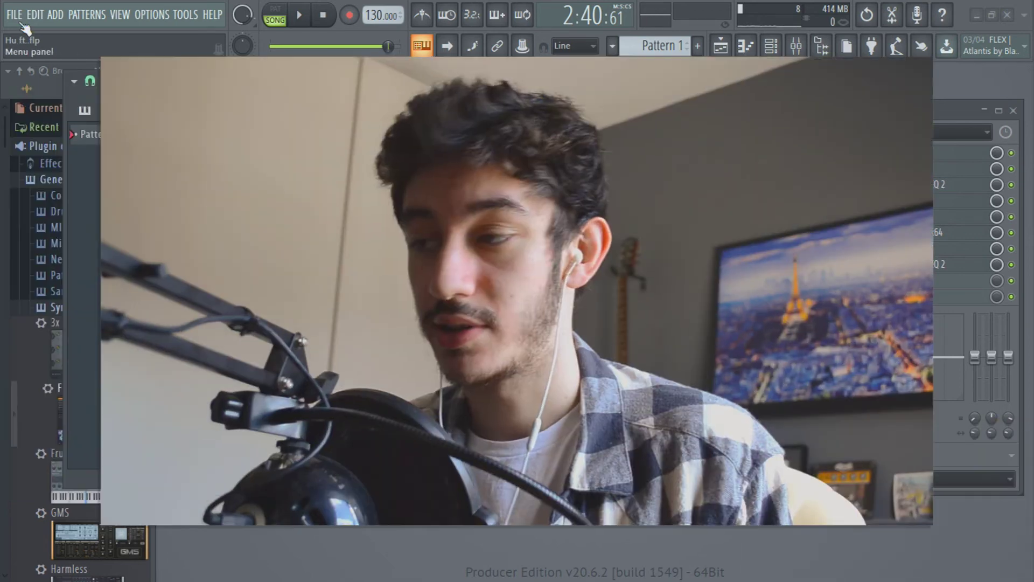